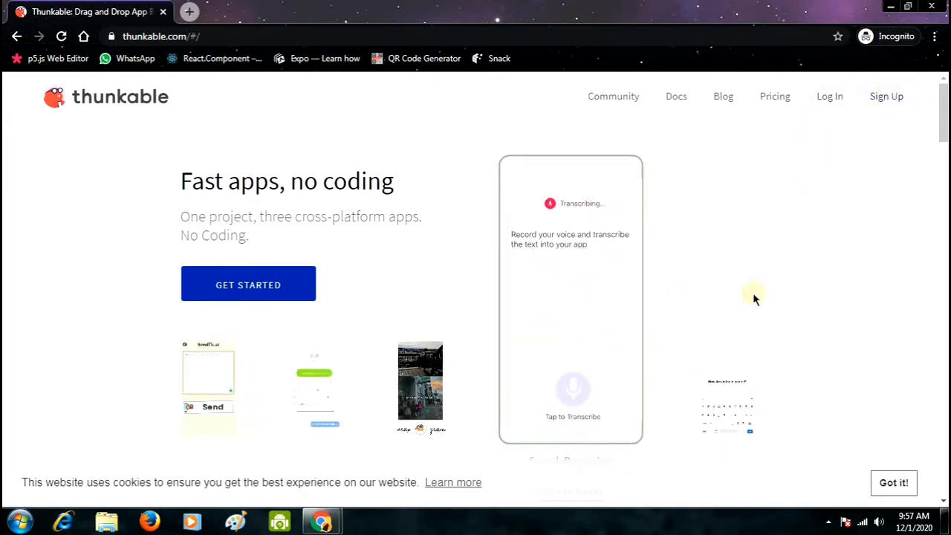
- Open the Thunkable sign-up page to view its registration options, and close the incognito window
click(878, 99)
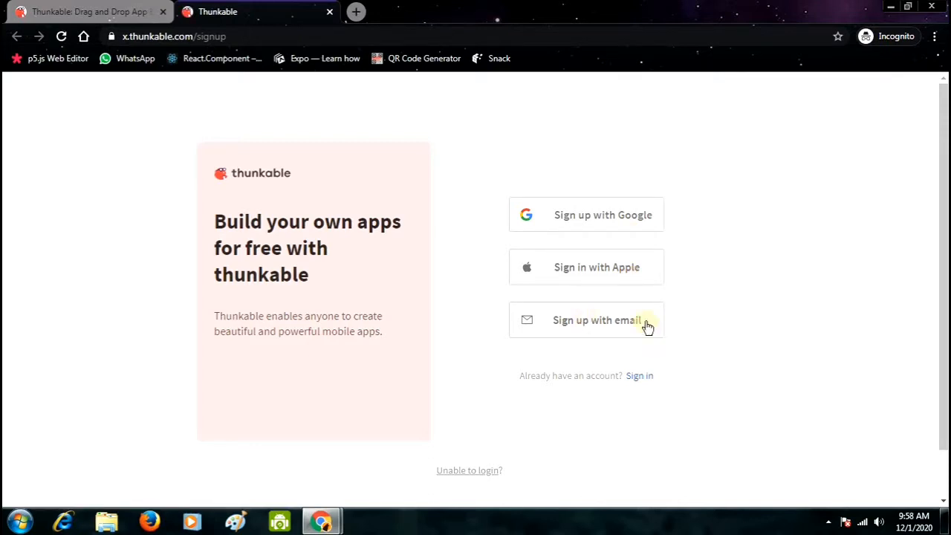
click(931, 6)
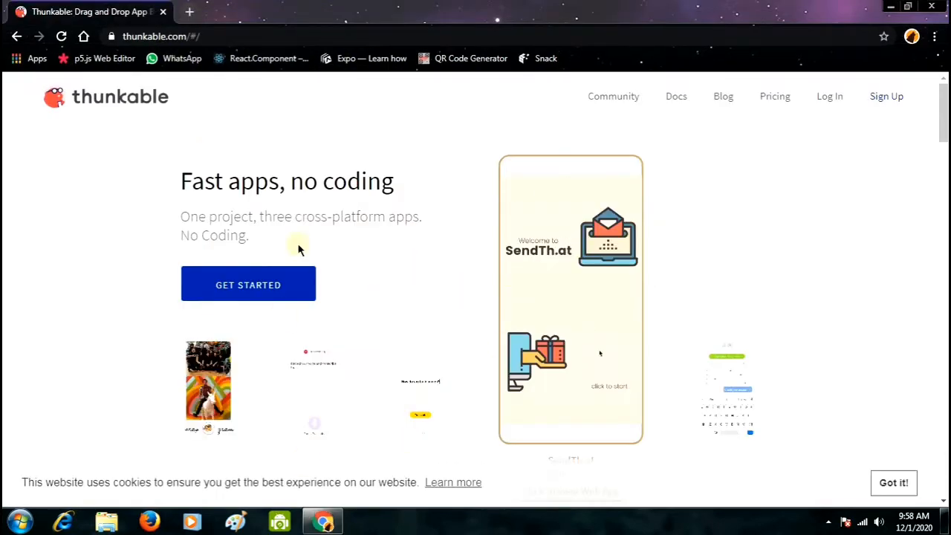
- Get started from the Thunkable homepage to open the projects page, and close the homepage tab
click(249, 286)
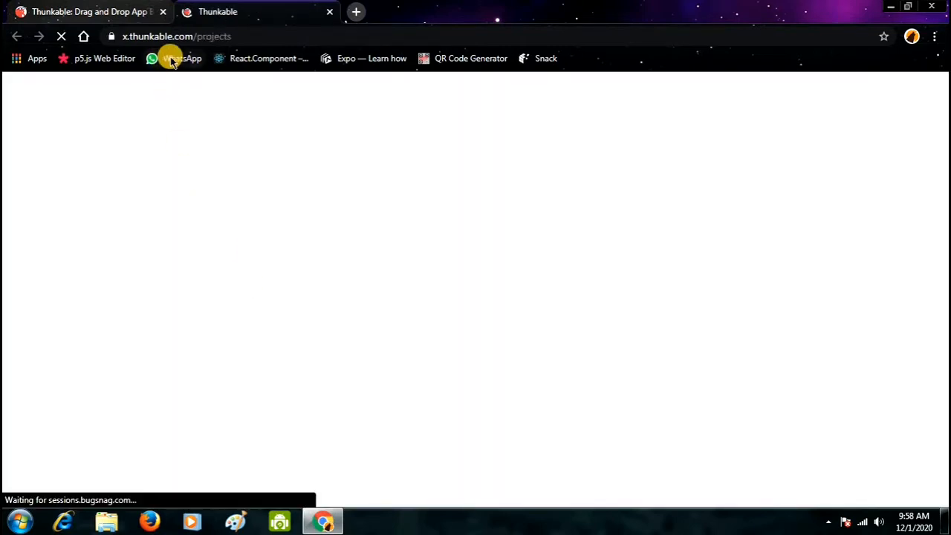
click(163, 12)
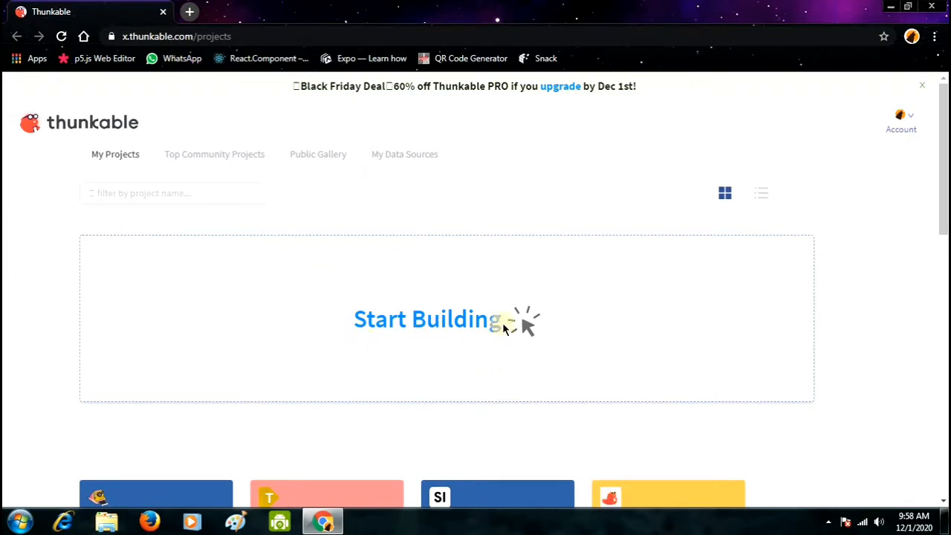
- Create a new public project named Game in the games category
click(439, 322)
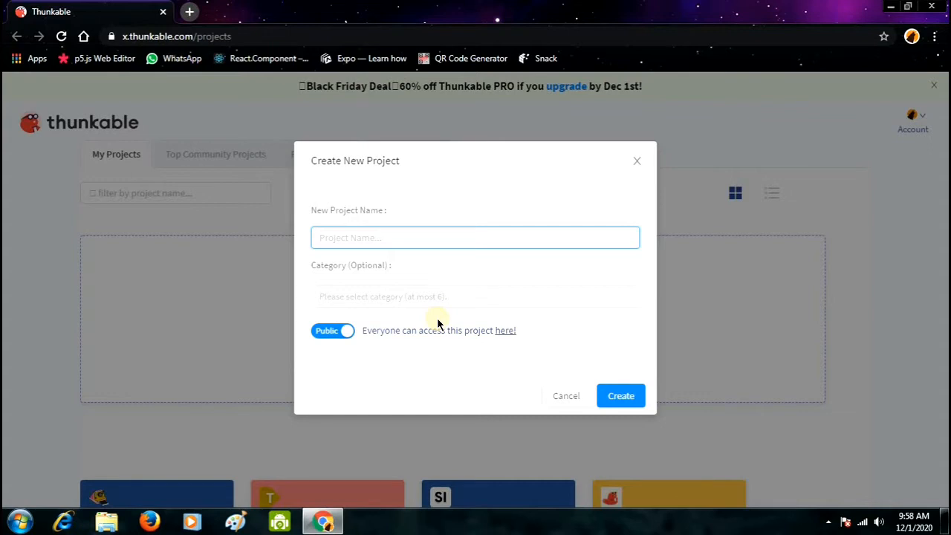
text(Game)
drag(357, 238, 412, 267)
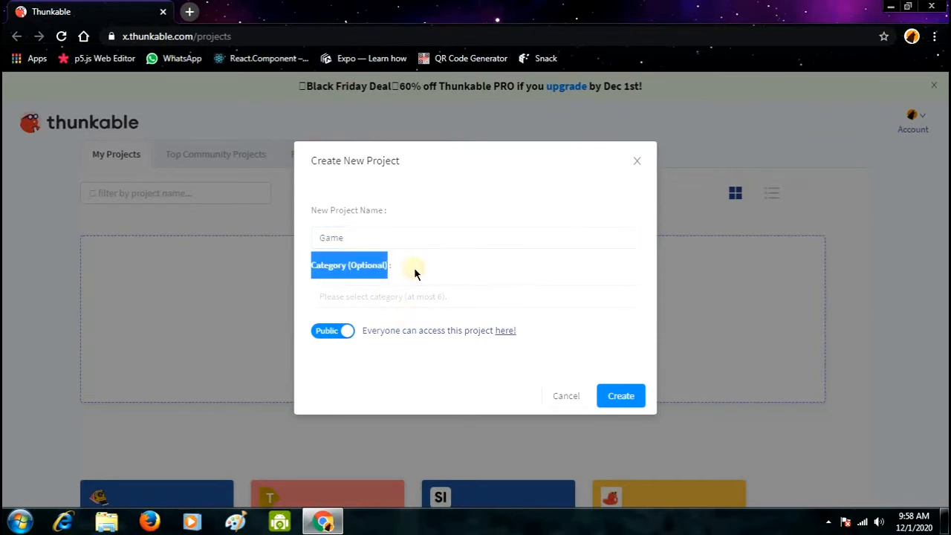
click(417, 297)
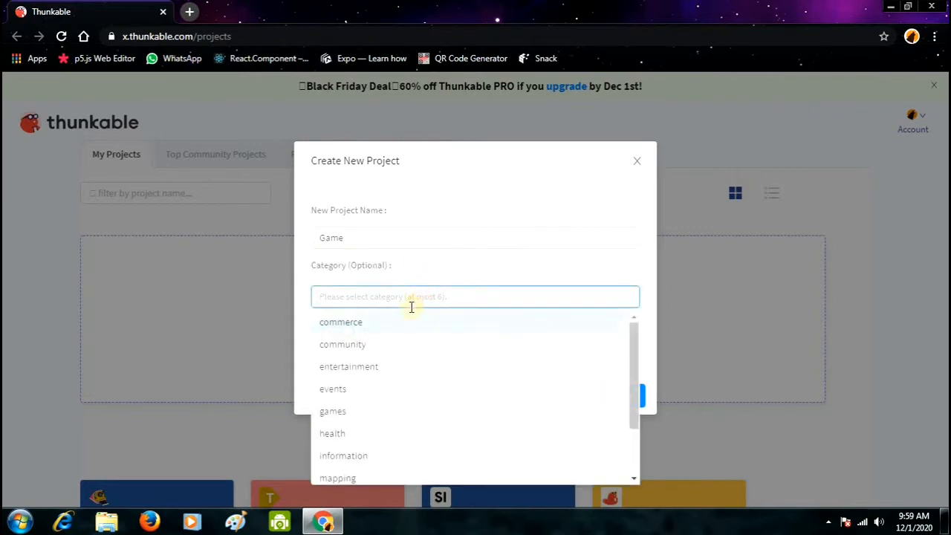
click(346, 413)
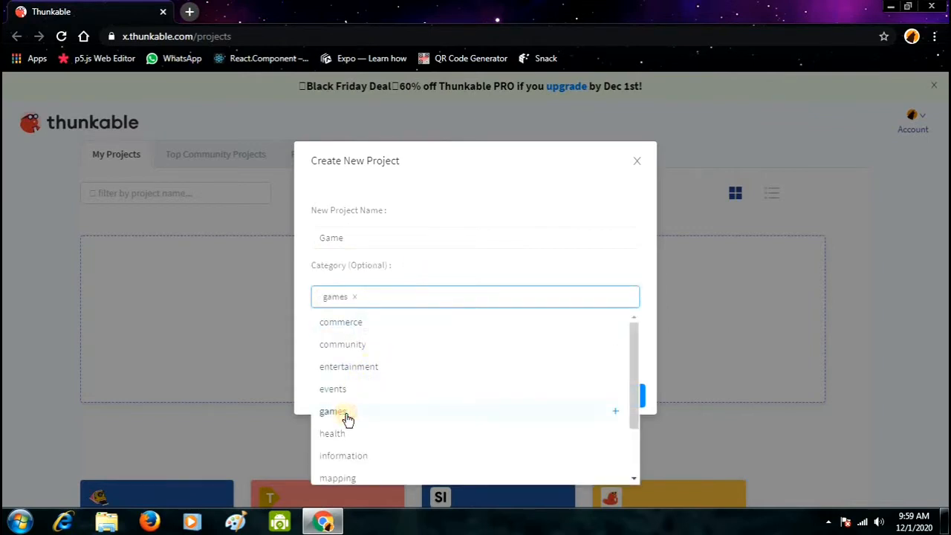
click(485, 219)
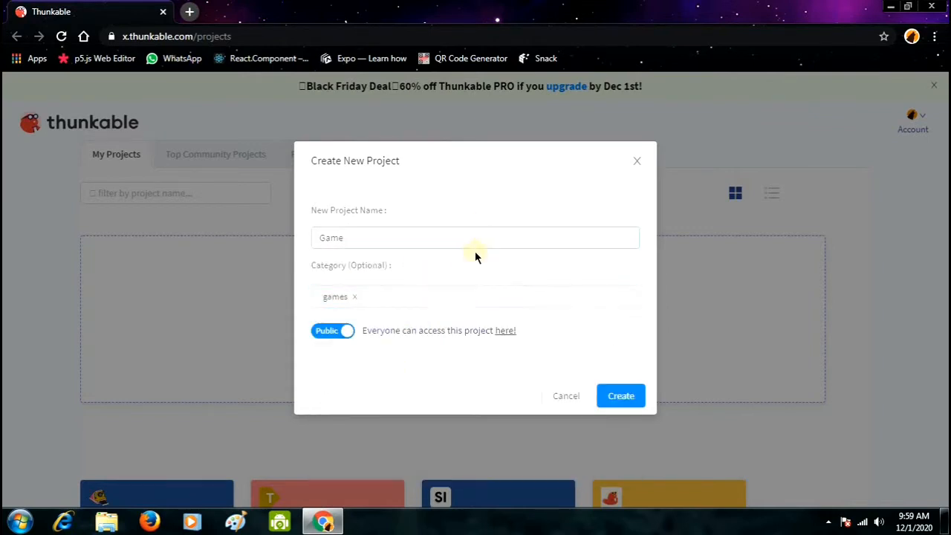
click(628, 407)
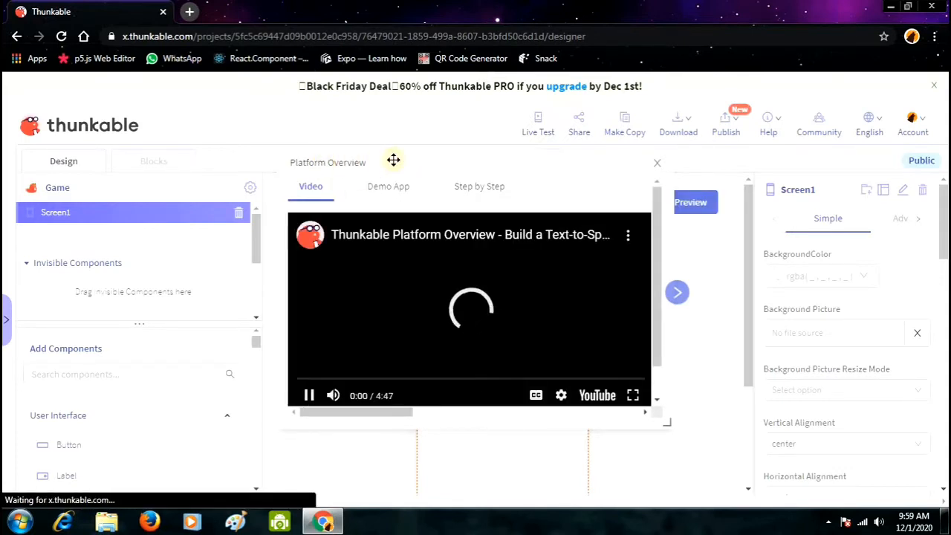
- Pause the platform overview video, browse the following tutorial videos and dismiss the tutorial window
click(310, 398)
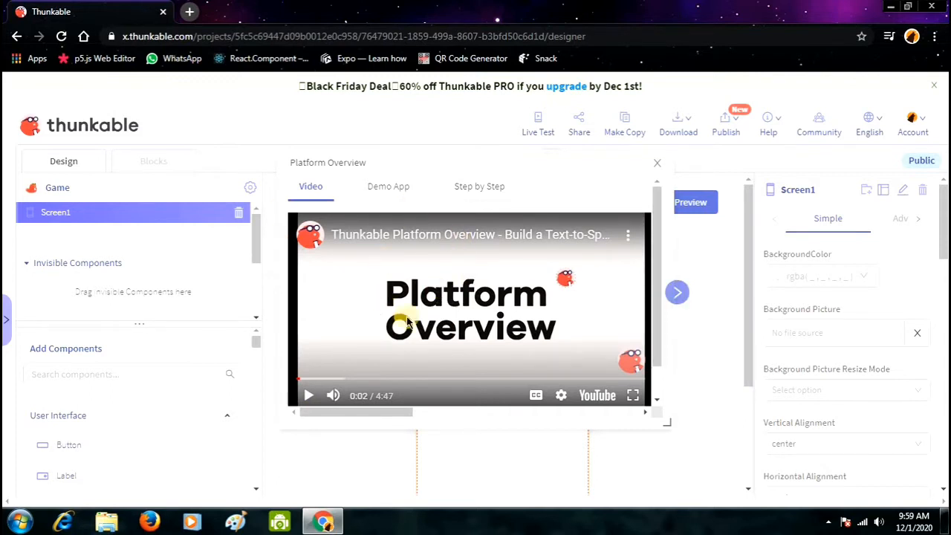
click(676, 293)
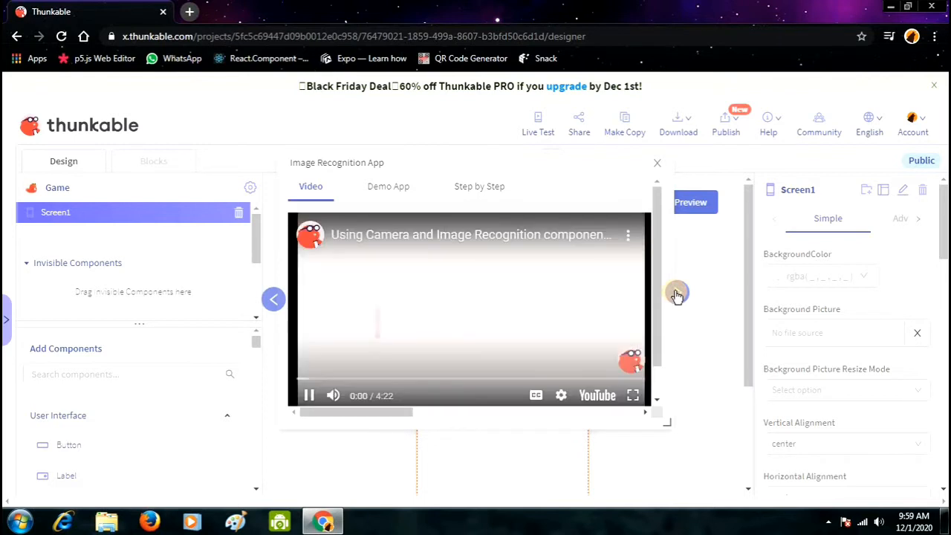
click(676, 294)
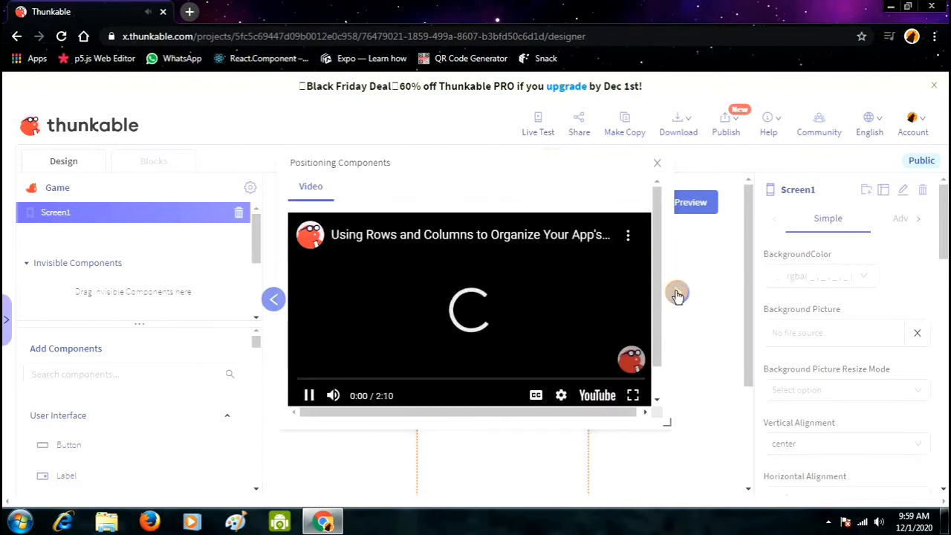
click(676, 294)
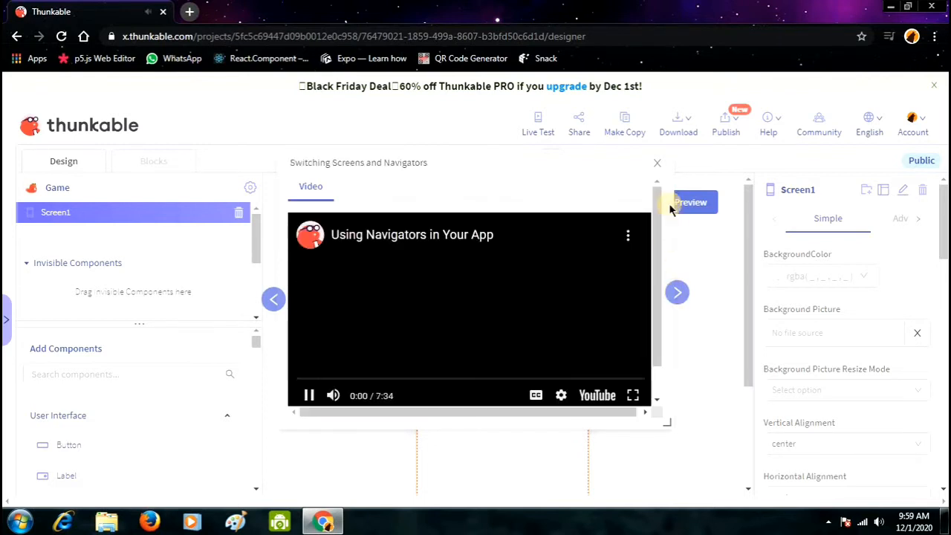
click(656, 166)
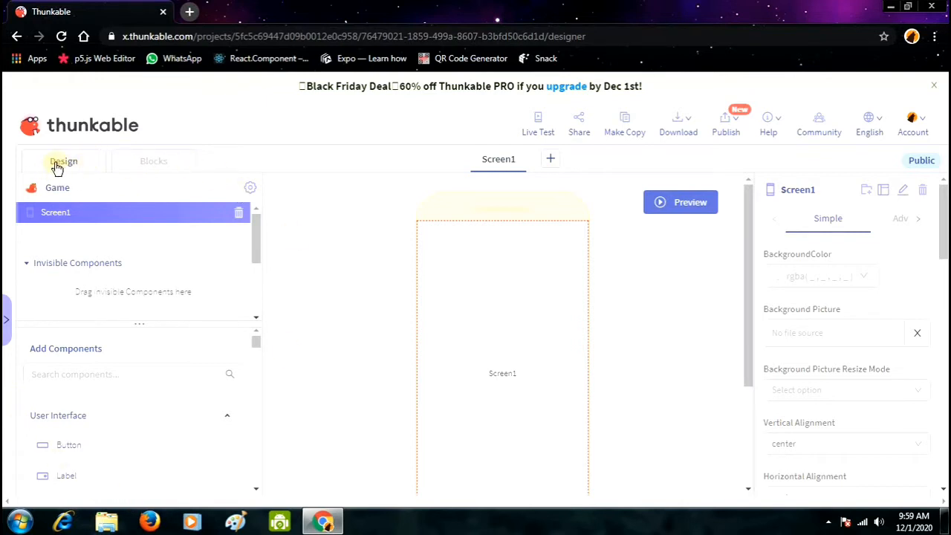
- View the project's Blocks editor and return to the Design view
click(141, 169)
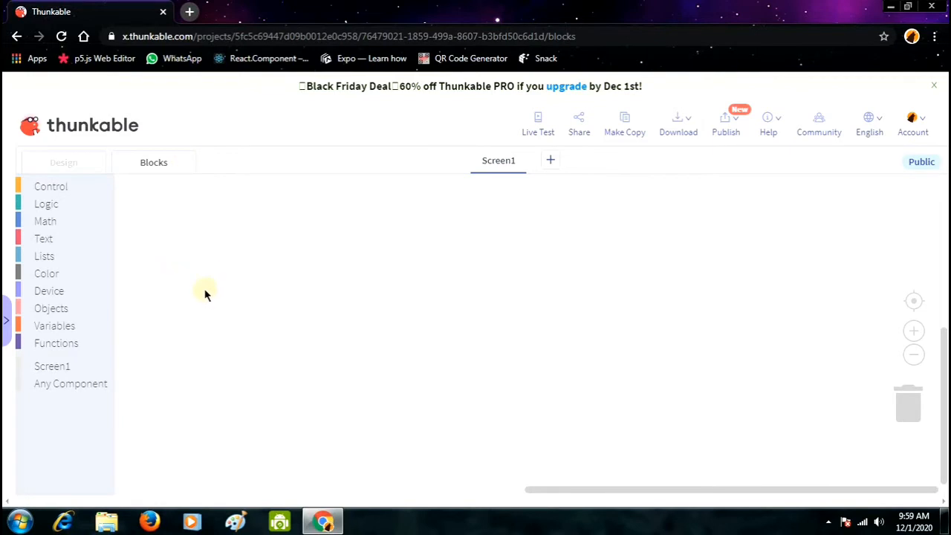
click(64, 165)
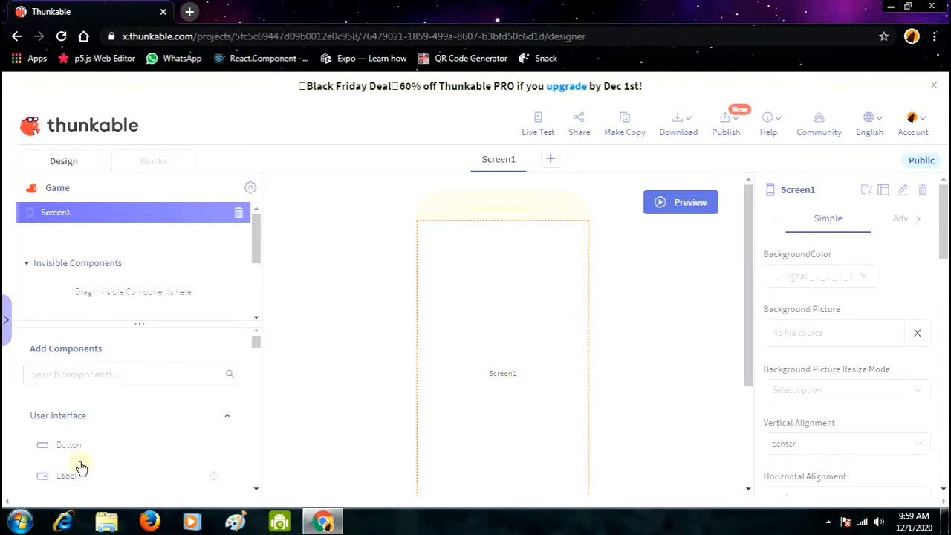
- Place a Button component on Screen1 and delete it again
drag(71, 445, 510, 376)
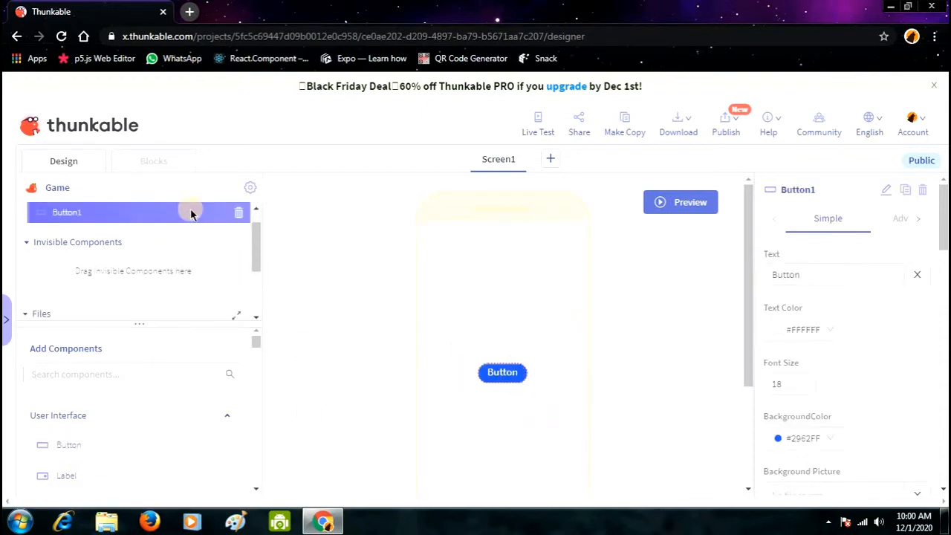
click(236, 215)
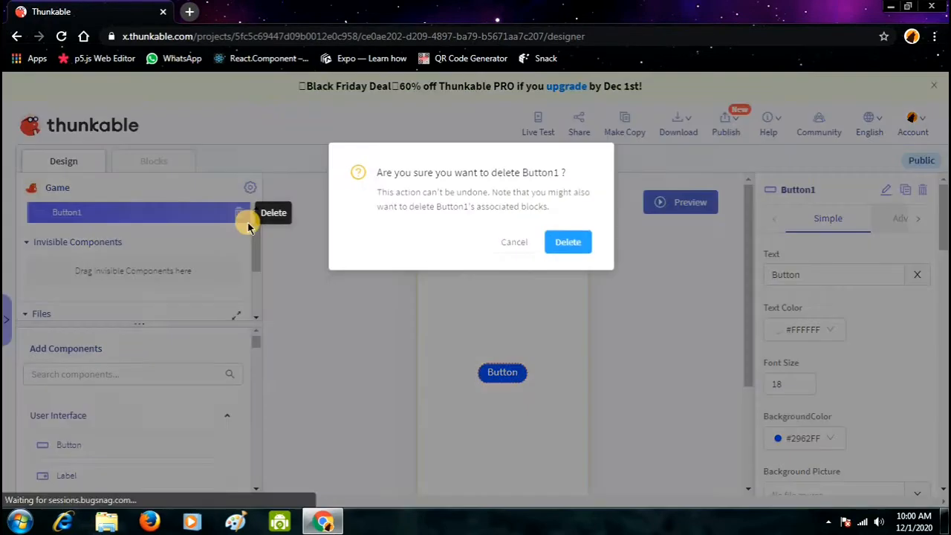
click(569, 244)
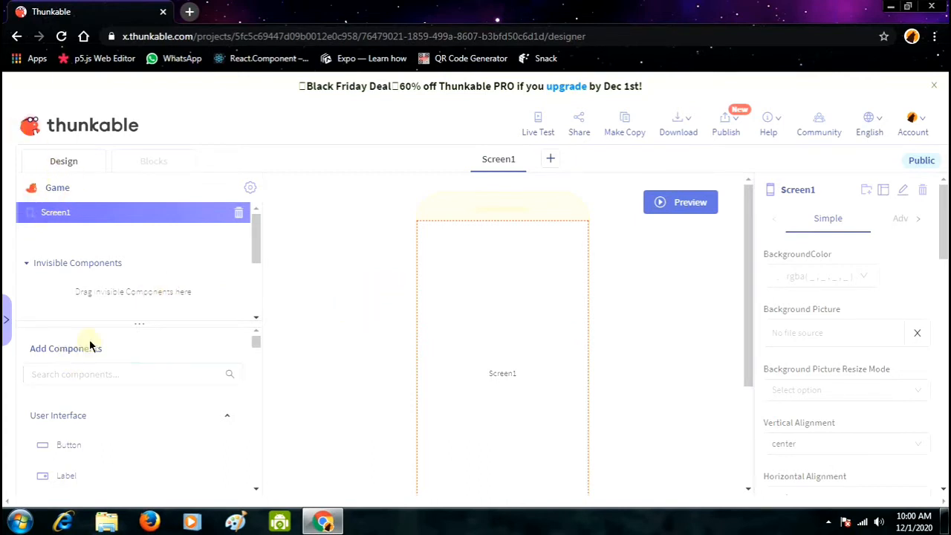
- Look through the user interface components that can be added to the app
drag(123, 349, 34, 335)
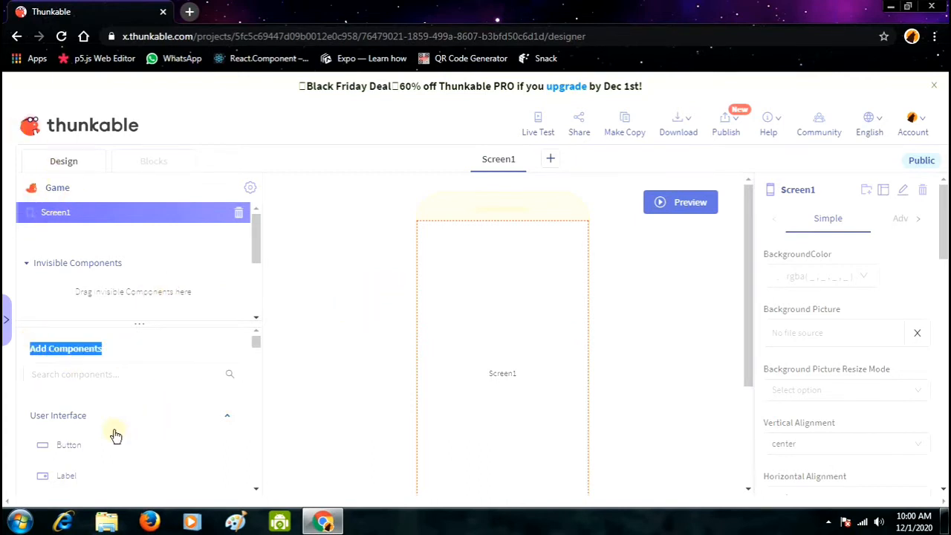
scroll(99, 437, down, 1)
scroll(99, 437, down, 3)
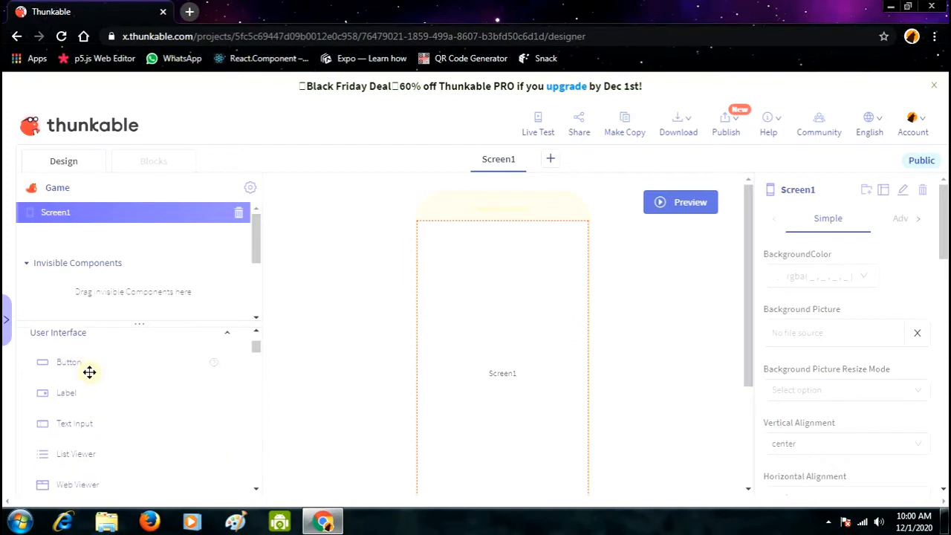
scroll(95, 408, down, 1)
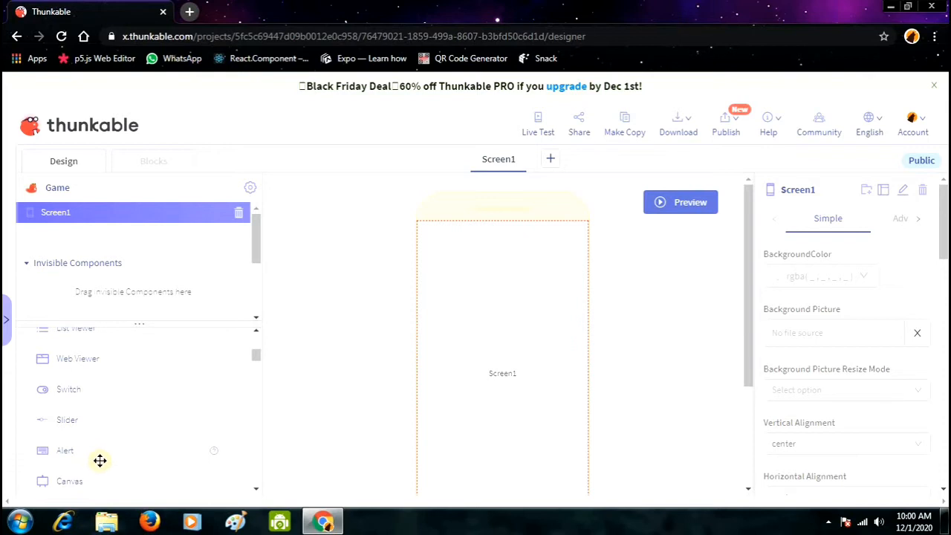
scroll(100, 461, up, 4)
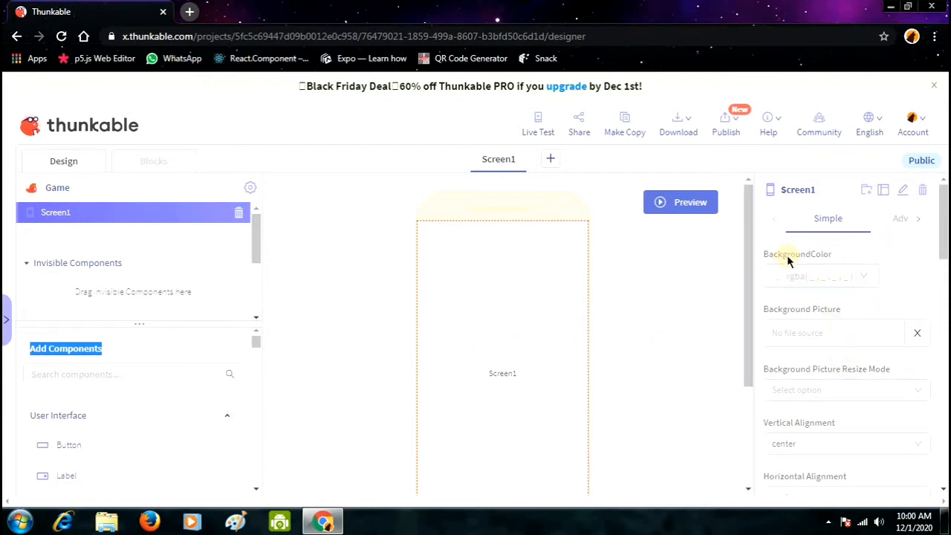
- Set Screen1's background color to bright cyan, rgba(15, 241, 248, 1)
scroll(865, 261, down, 5)
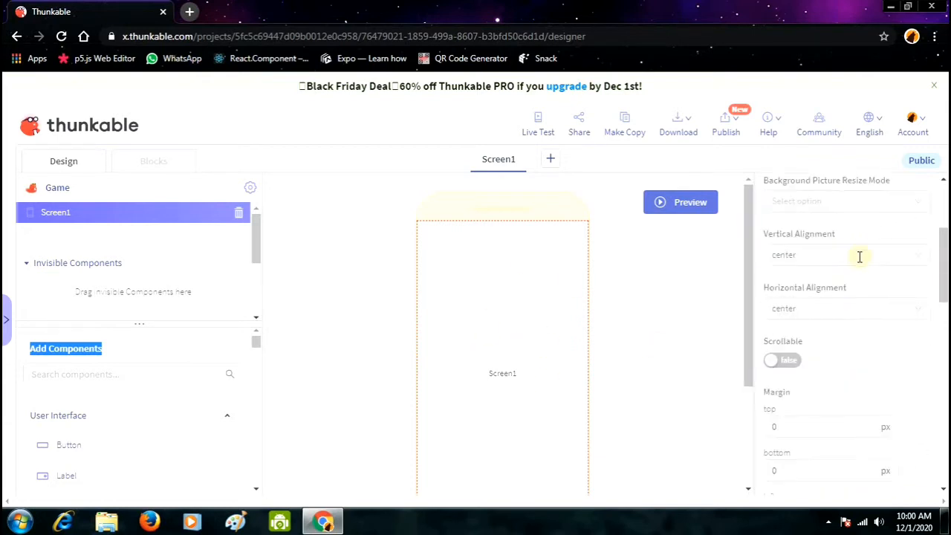
scroll(852, 260, up, 6)
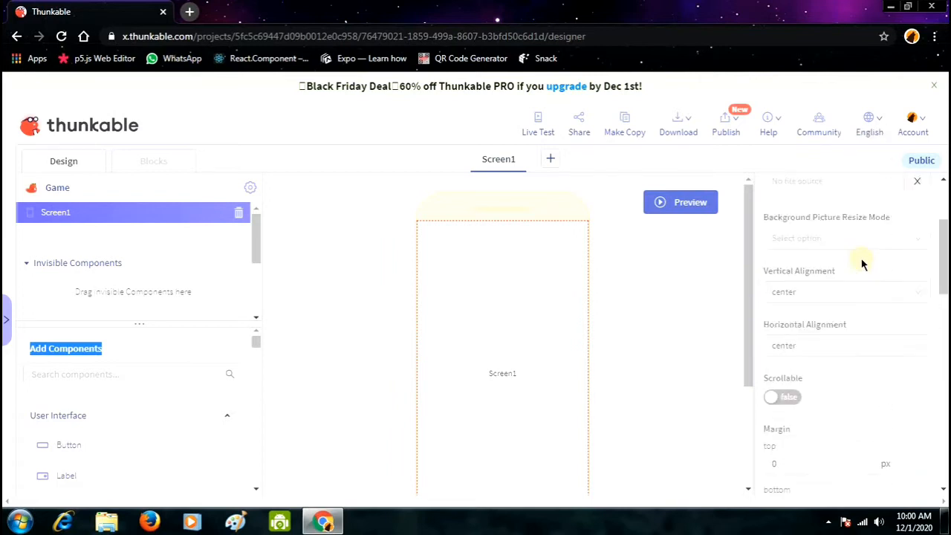
click(854, 281)
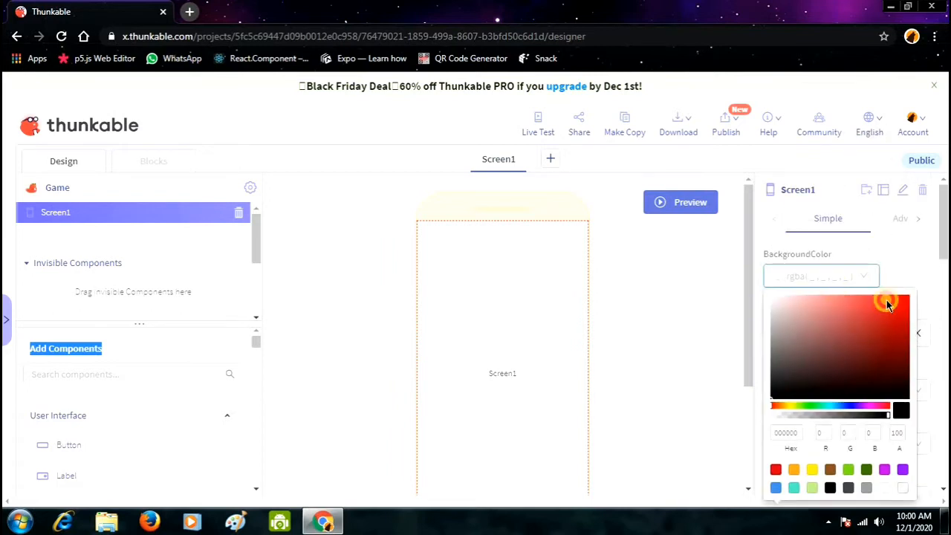
drag(886, 299, 913, 306)
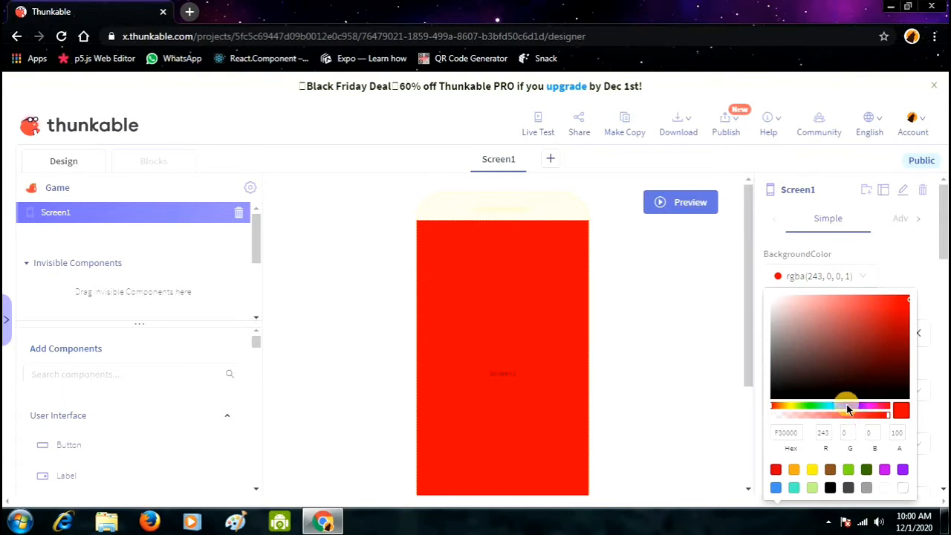
drag(847, 409, 828, 404)
drag(864, 323, 886, 310)
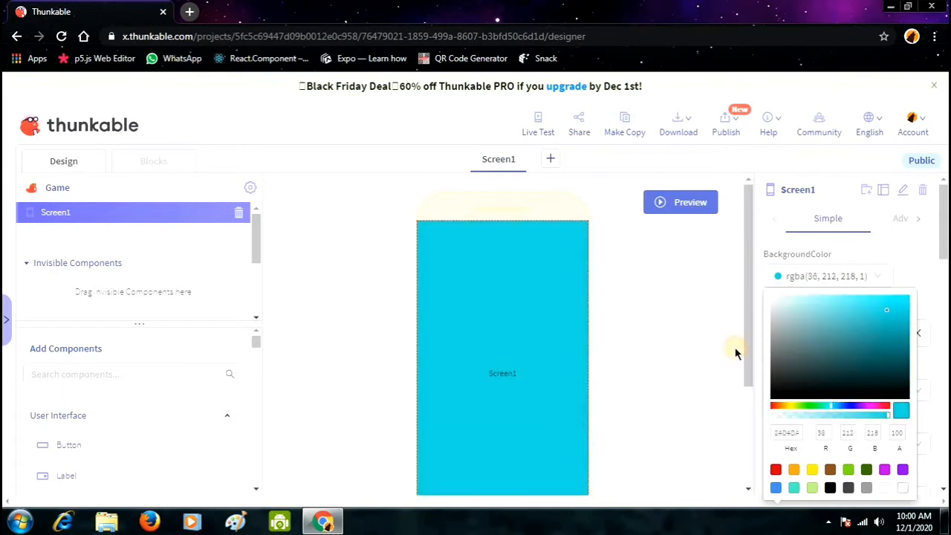
click(900, 299)
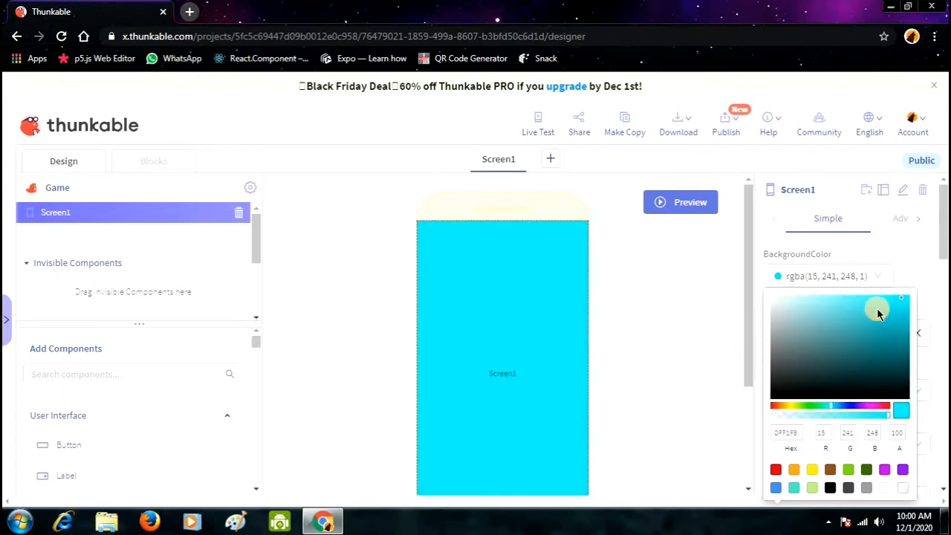
click(723, 304)
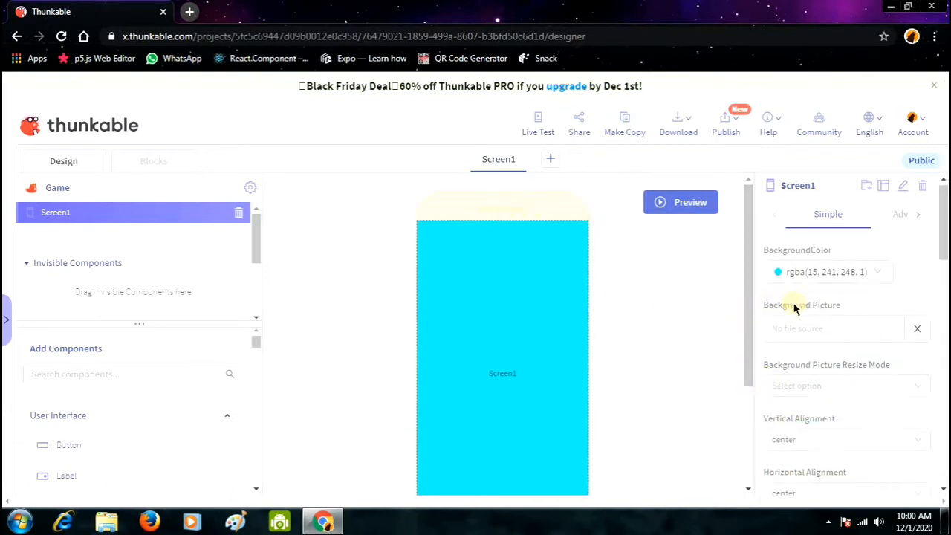
- Examine Screen1's other simple properties, from background picture and alignment to margin and status bar settings
scroll(806, 316, down, 1)
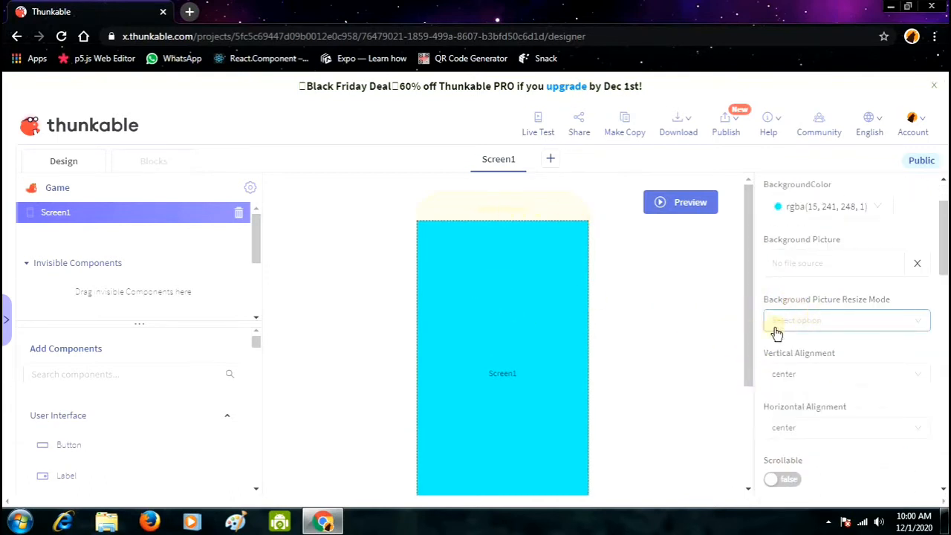
scroll(806, 304, down, 2)
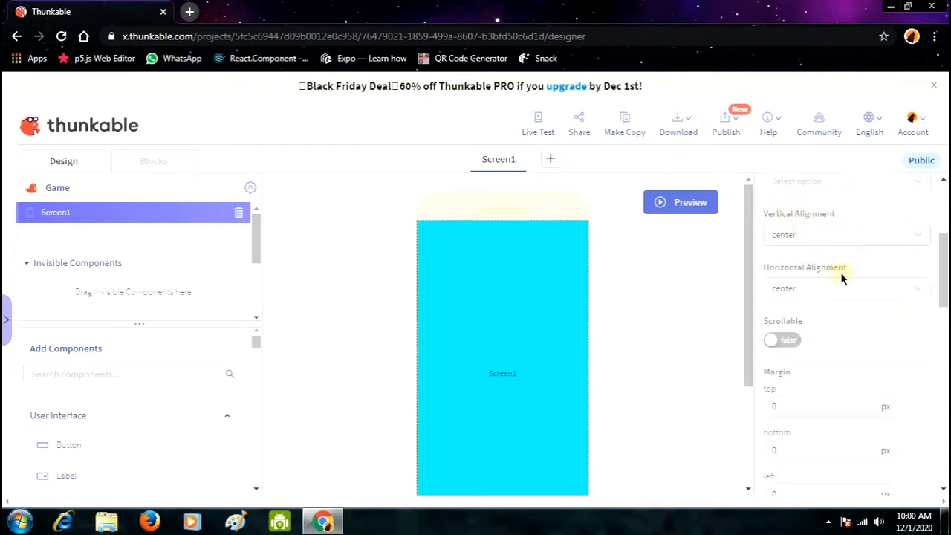
scroll(840, 275, down, 3)
scroll(825, 240, down, 6)
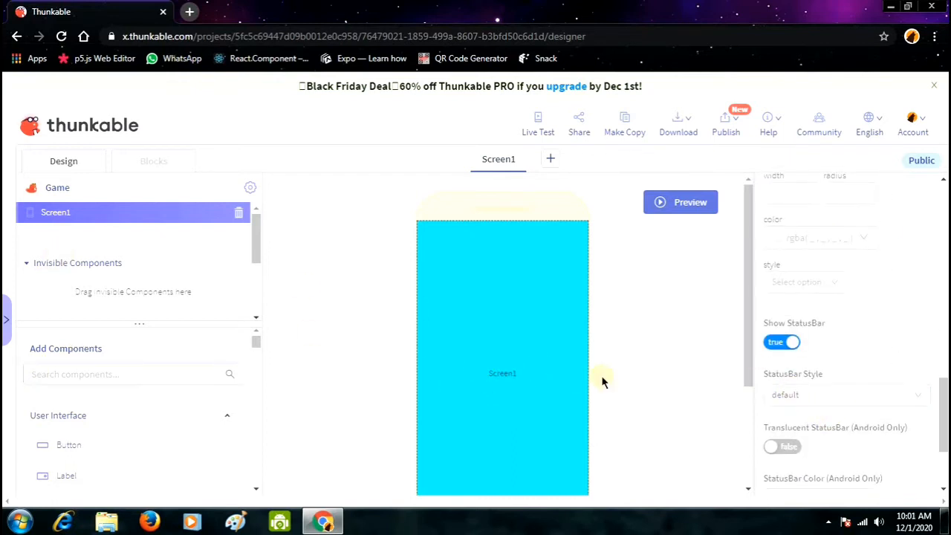
scroll(862, 375, up, 6)
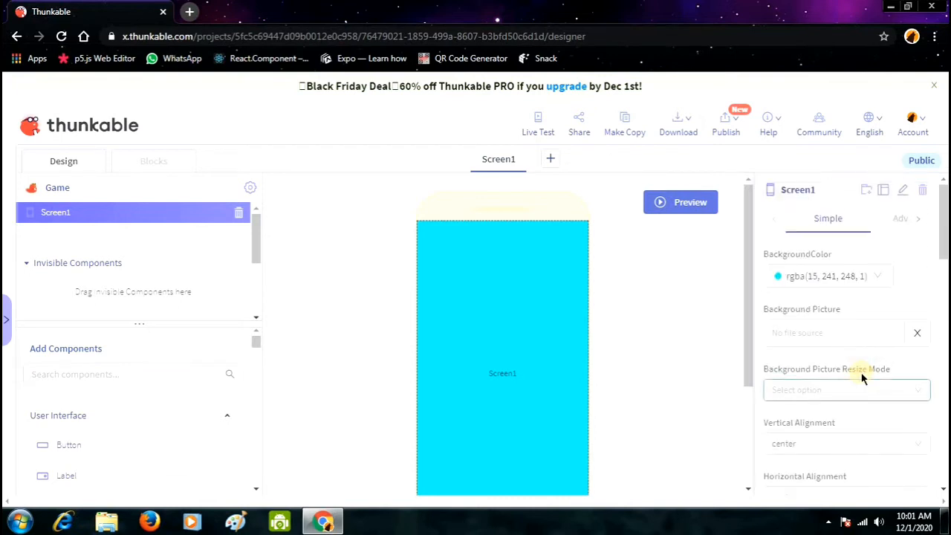
- Open Code.org in a new browser tab and open the Trex Game project from the project list
click(191, 12)
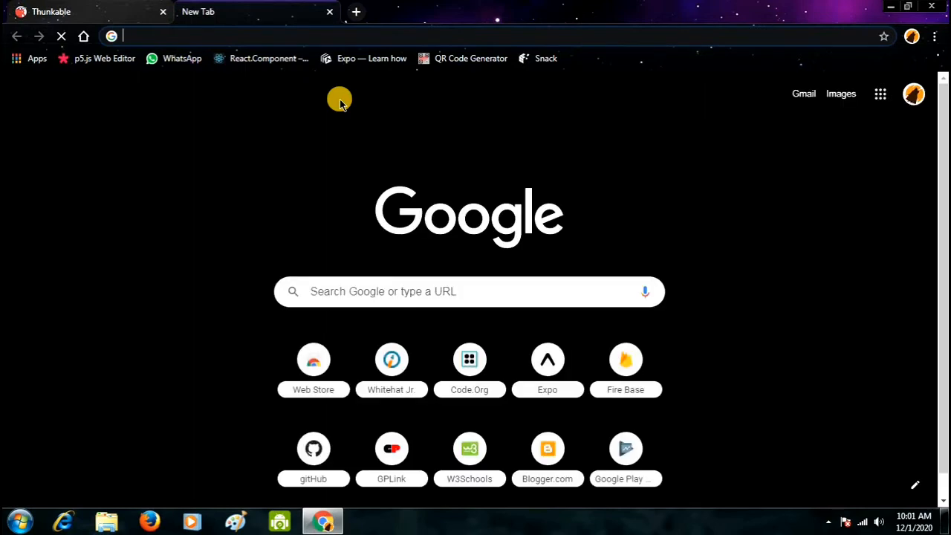
click(472, 371)
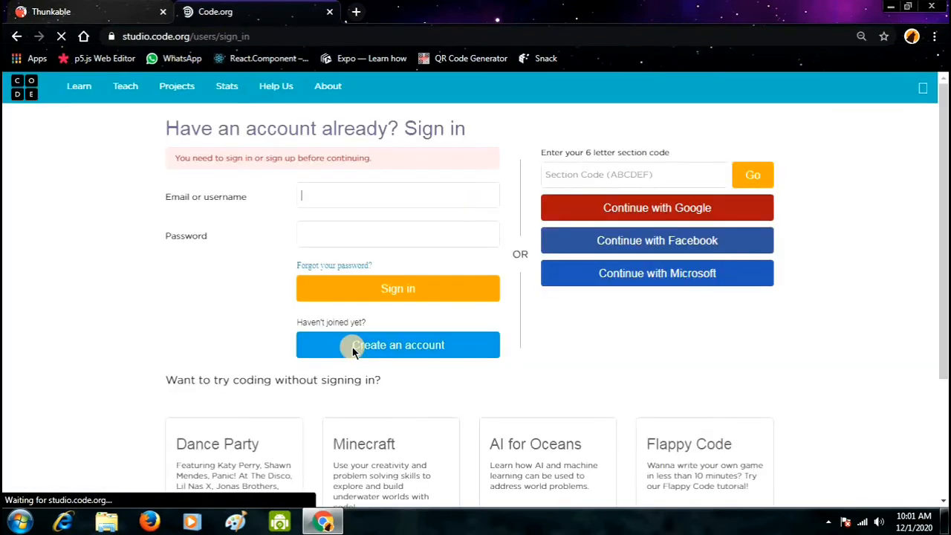
scroll(405, 267, down, 5)
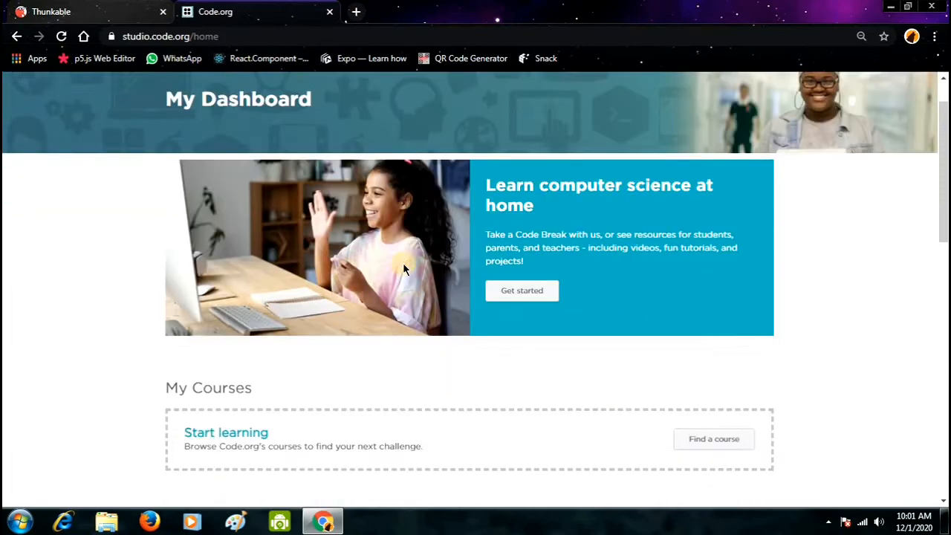
click(730, 248)
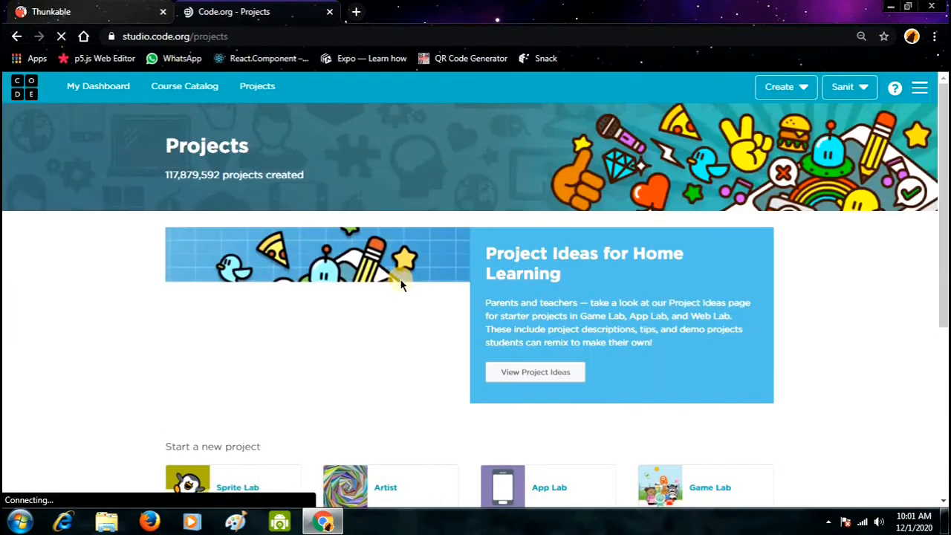
scroll(334, 312, down, 7)
scroll(236, 345, down, 2)
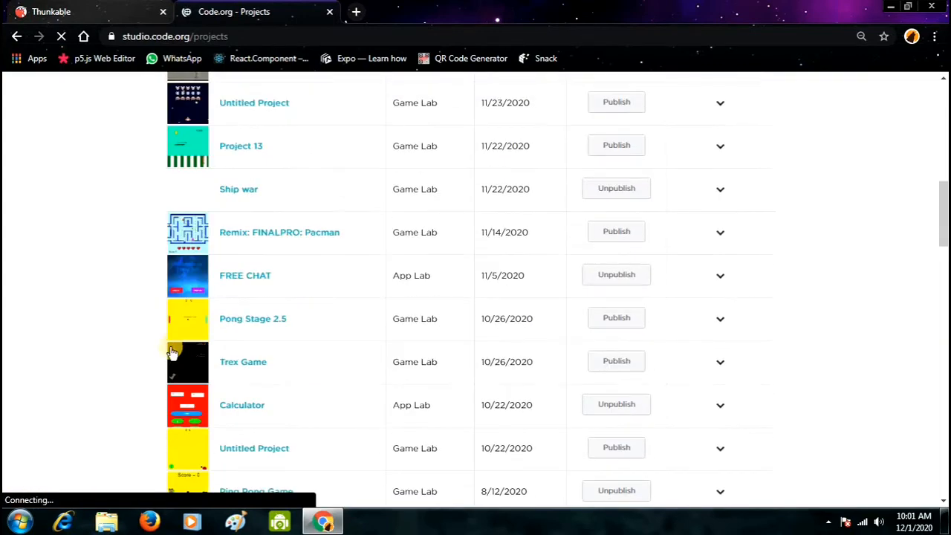
click(241, 364)
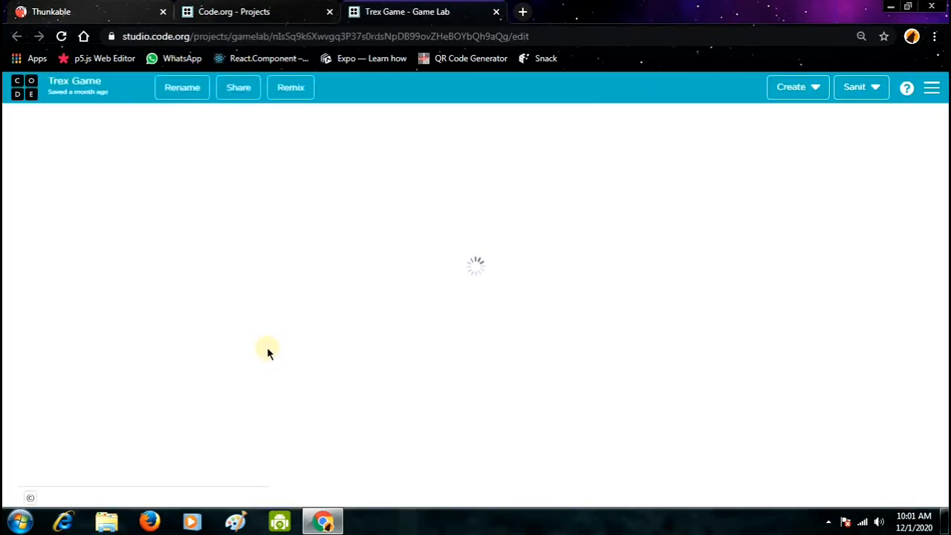
- Copy the Trex Game project's share link and return to the Thunkable project
click(238, 87)
click(452, 179)
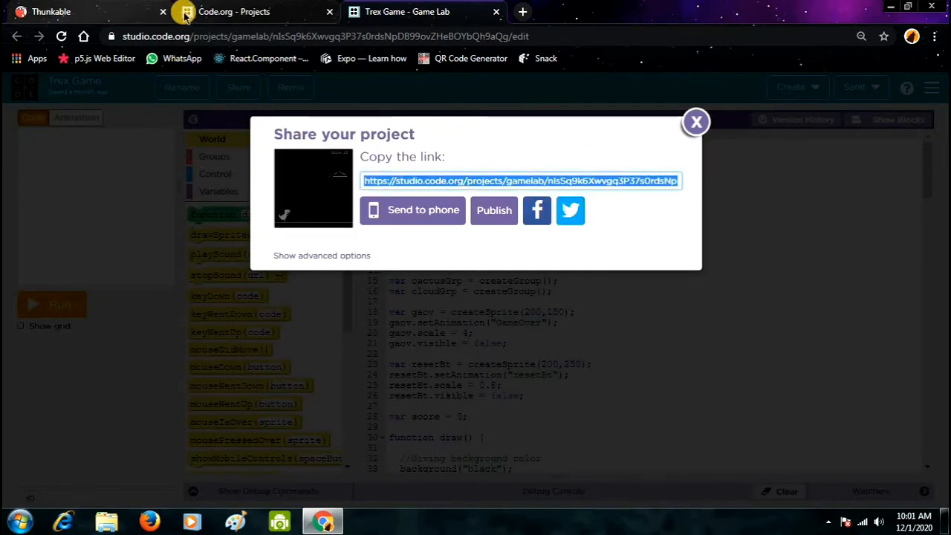
click(98, 11)
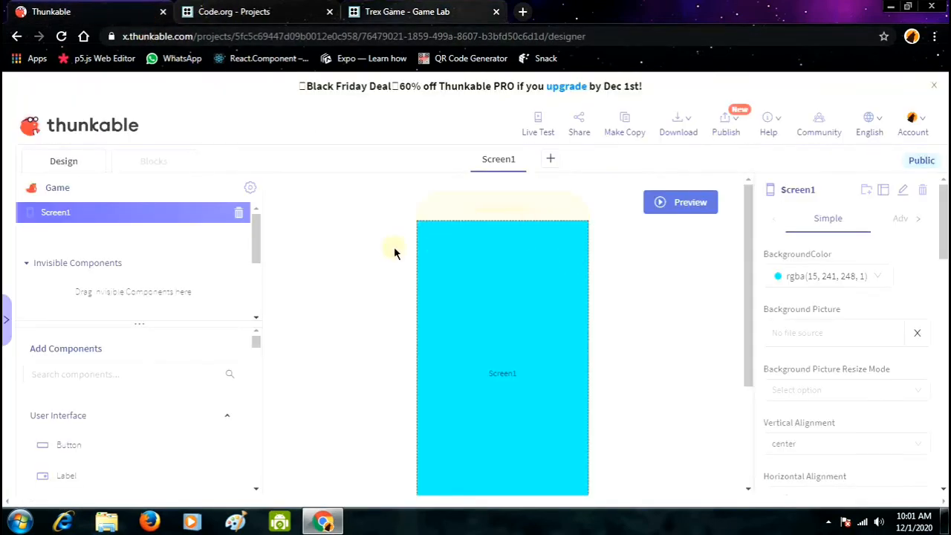
- Search the components for "web vie", place a Web Viewer on Screen1, and clear the search
click(71, 375)
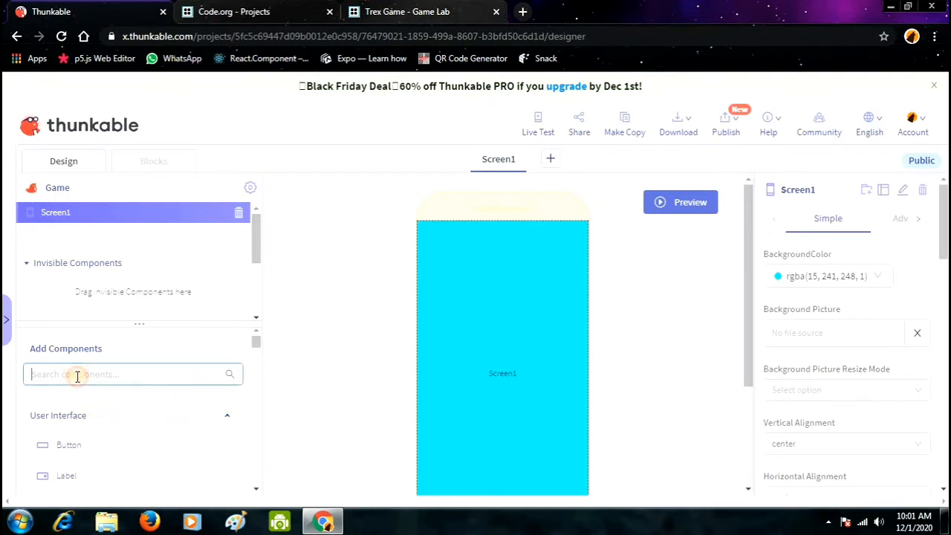
text(web vie)
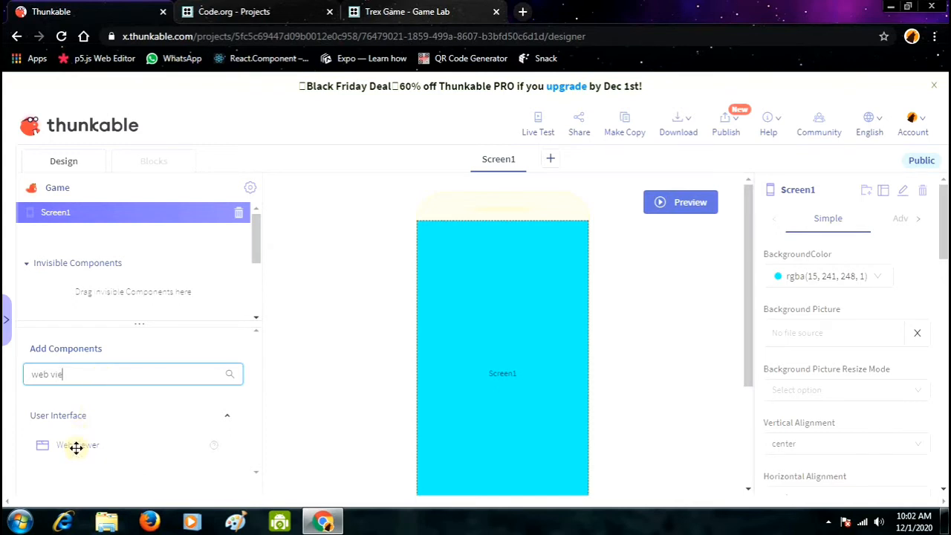
drag(76, 447, 450, 374)
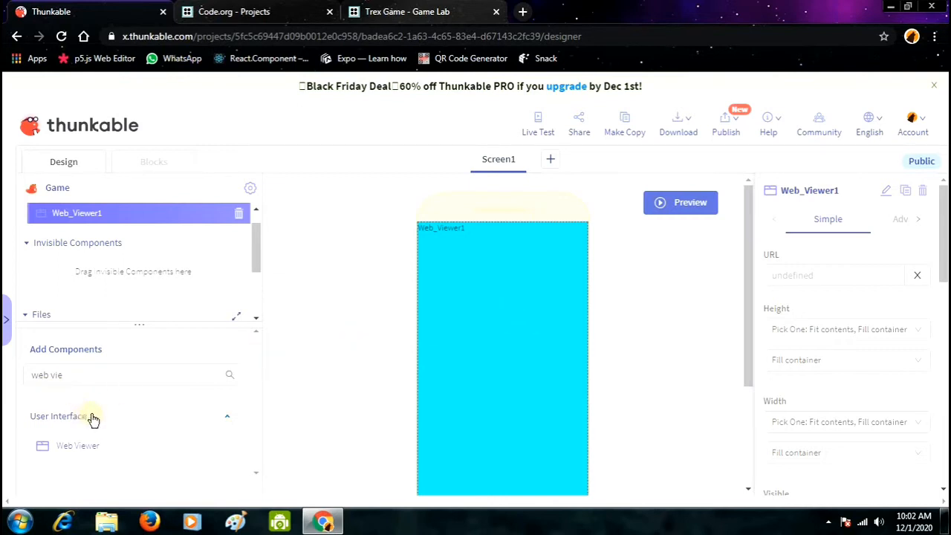
drag(173, 377, 37, 373)
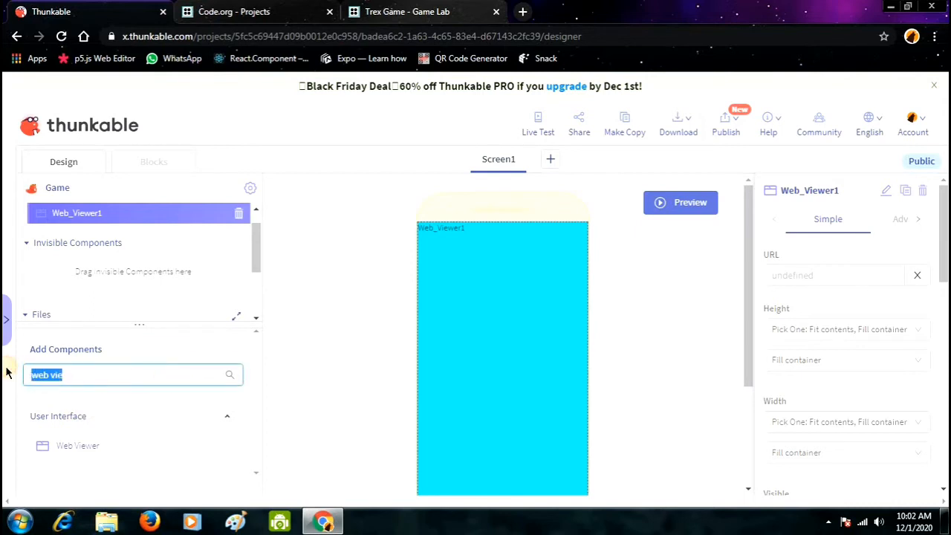
key(BackSpace)
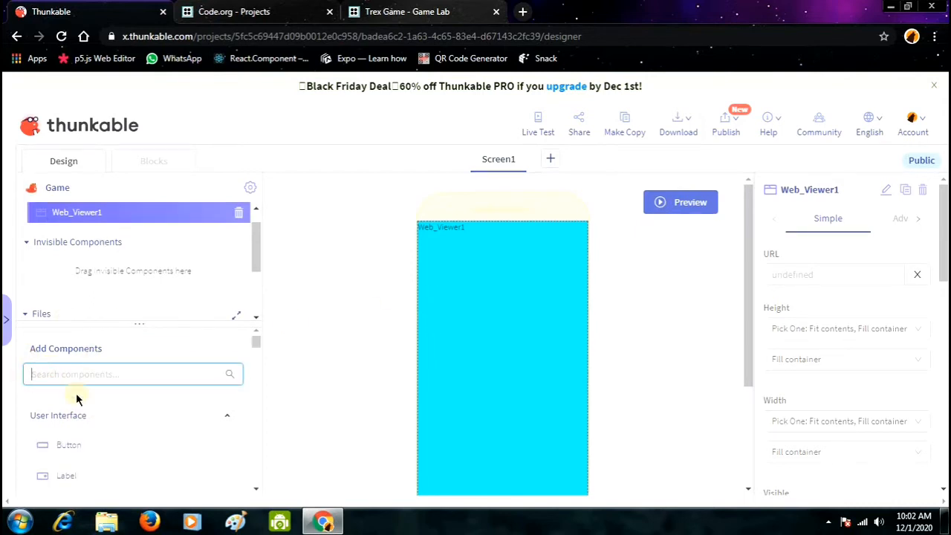
scroll(82, 475, down, 1)
scroll(82, 475, down, 3)
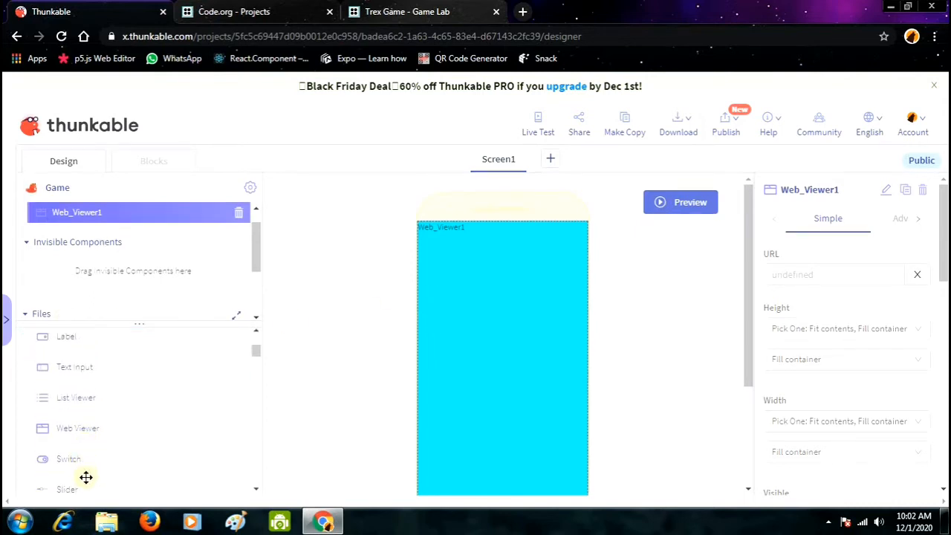
click(27, 243)
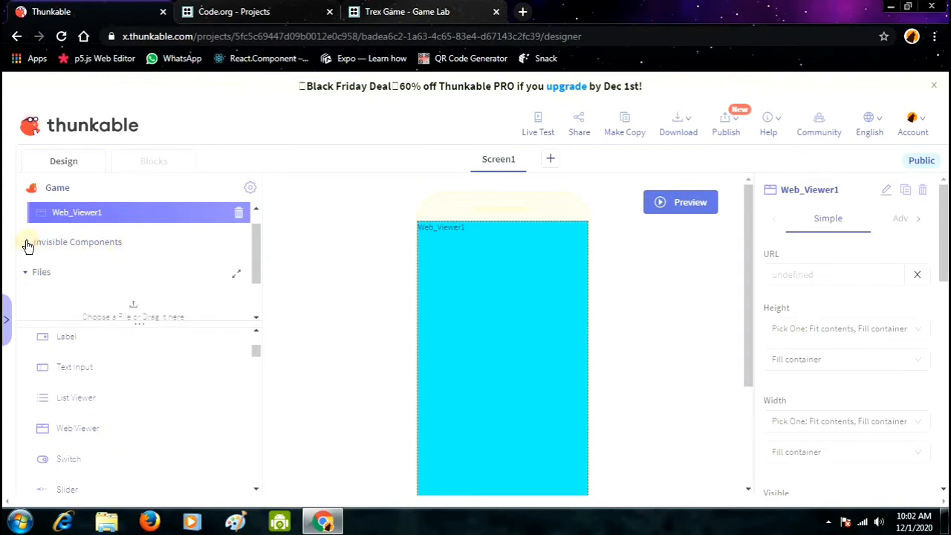
click(27, 243)
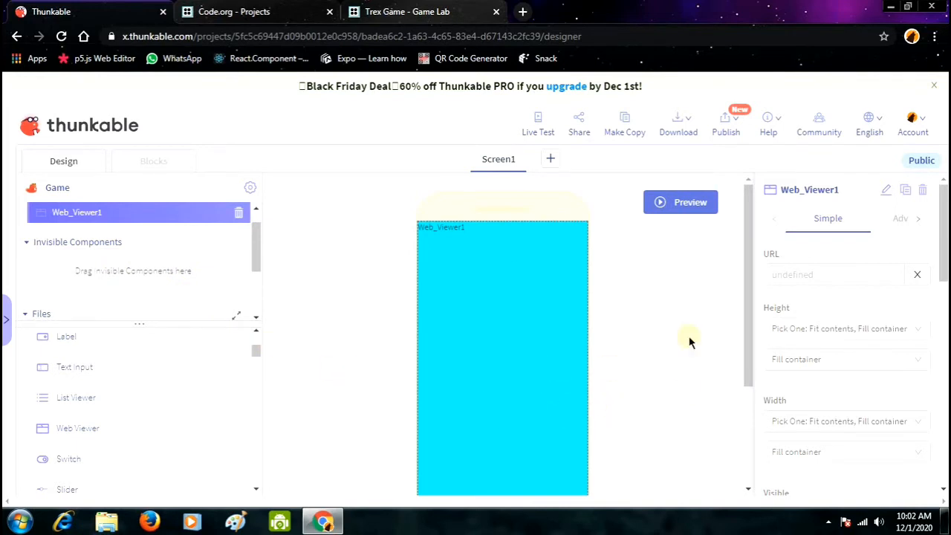
- Paste the copied Trex Game share link as the Web Viewer's URL
click(803, 274)
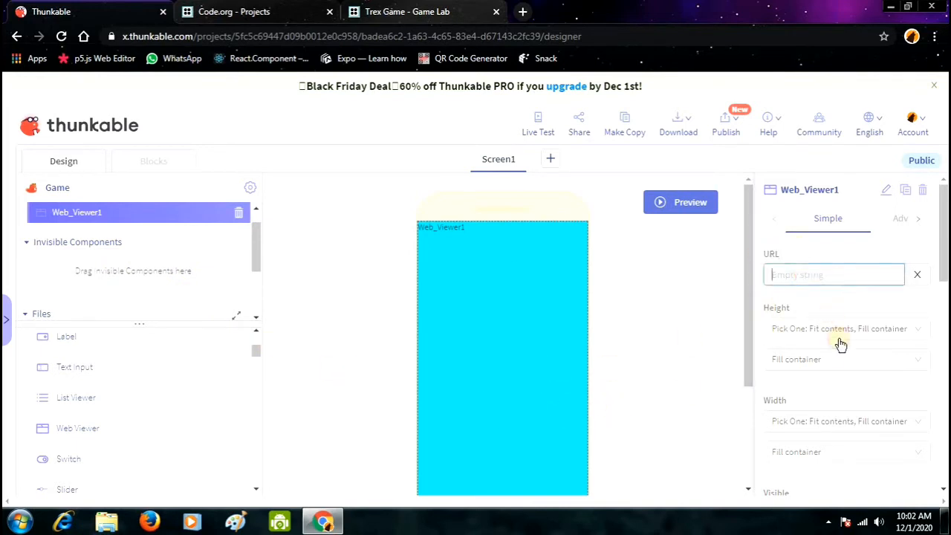
key(ctrl+v)
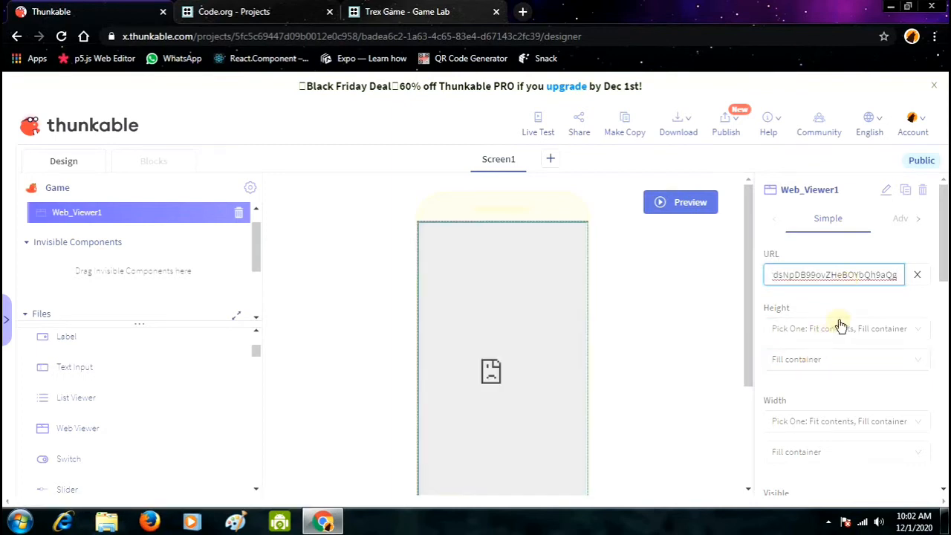
- Examine the Web Viewer's other simple properties, from height, width and visibility to margin, padding and border, and its extent on the screen
scroll(830, 364, down, 1)
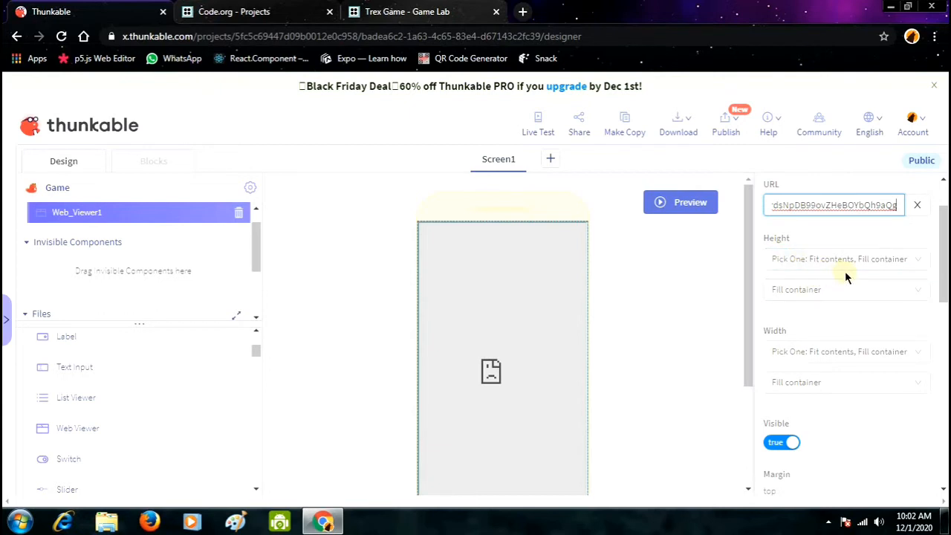
scroll(819, 306, down, 2)
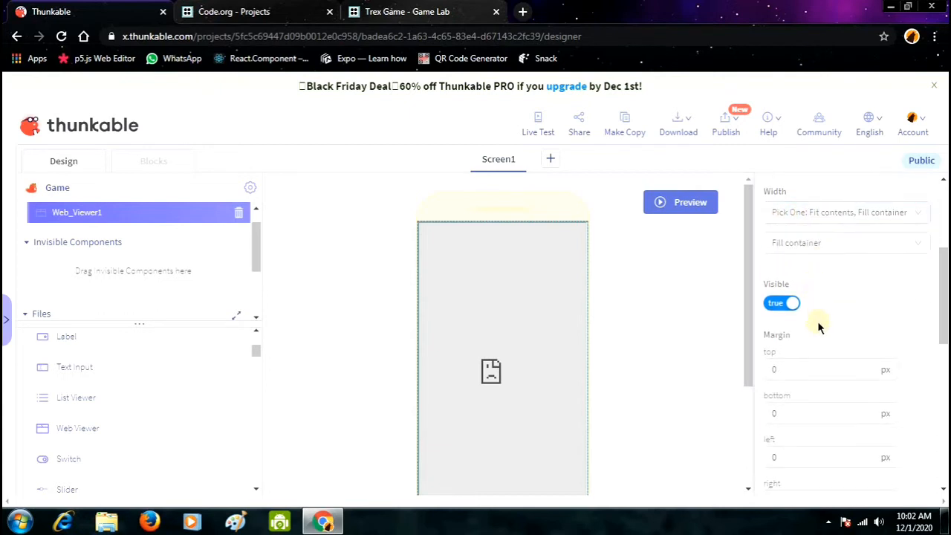
scroll(817, 321, down, 1)
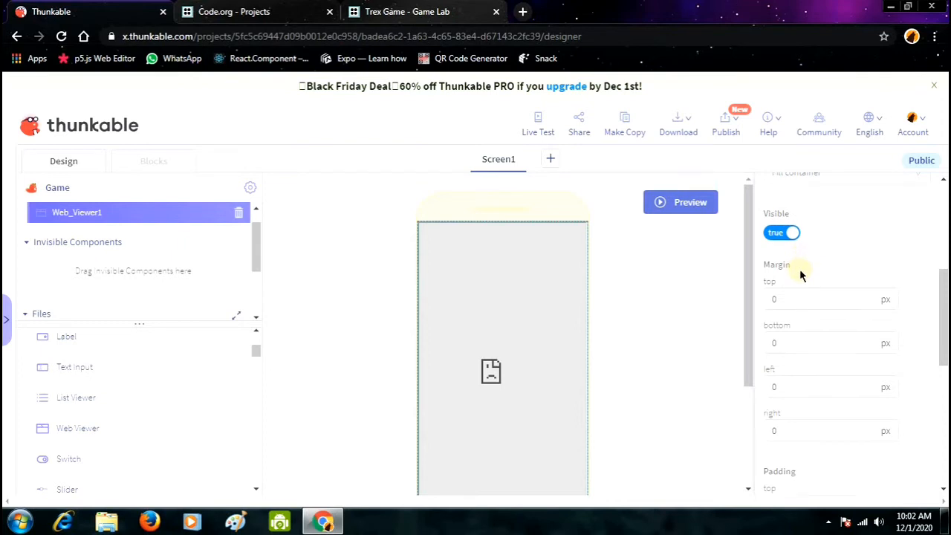
scroll(799, 269, down, 1)
click(788, 230)
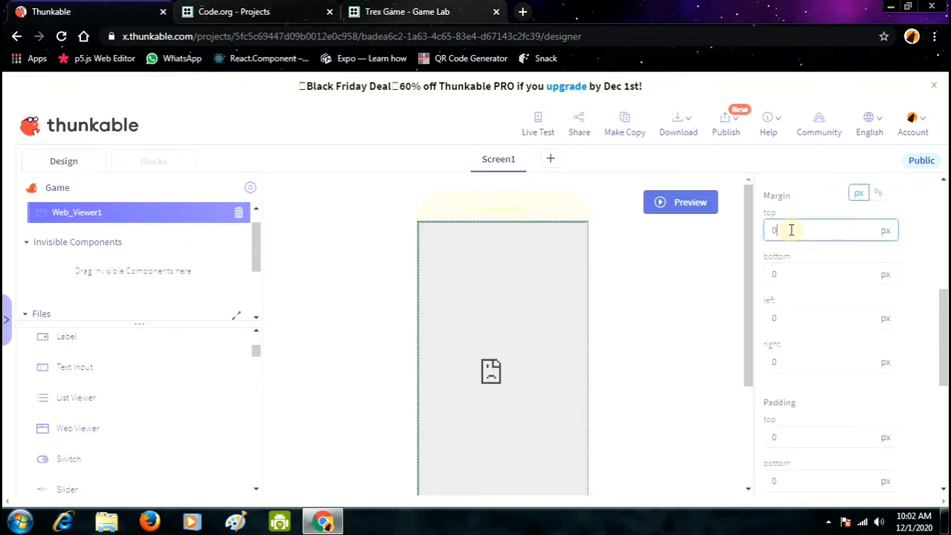
scroll(792, 230, down, 3)
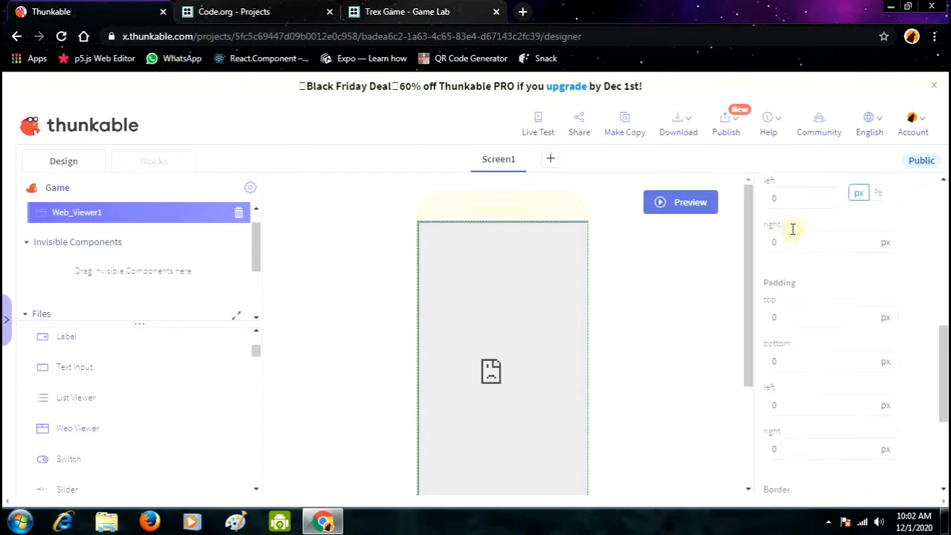
scroll(792, 260, down, 1)
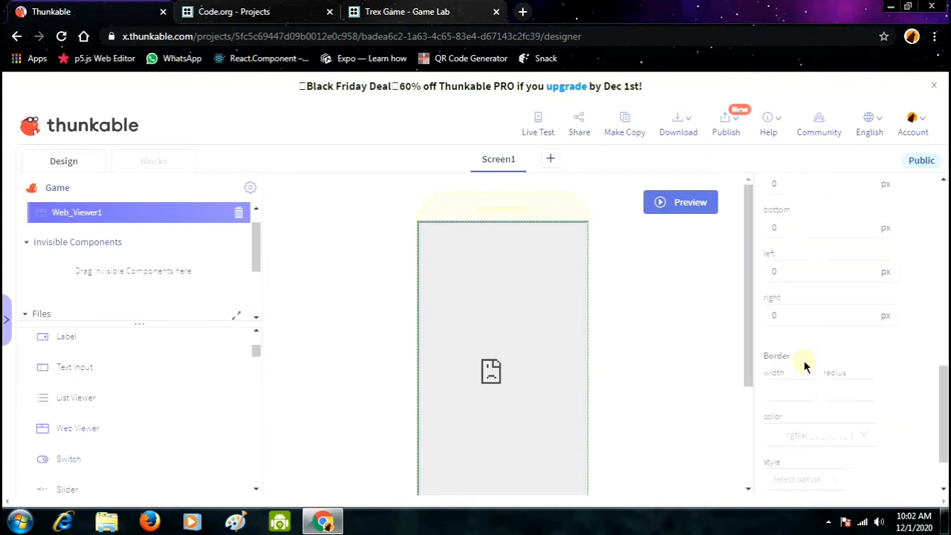
scroll(796, 350, down, 1)
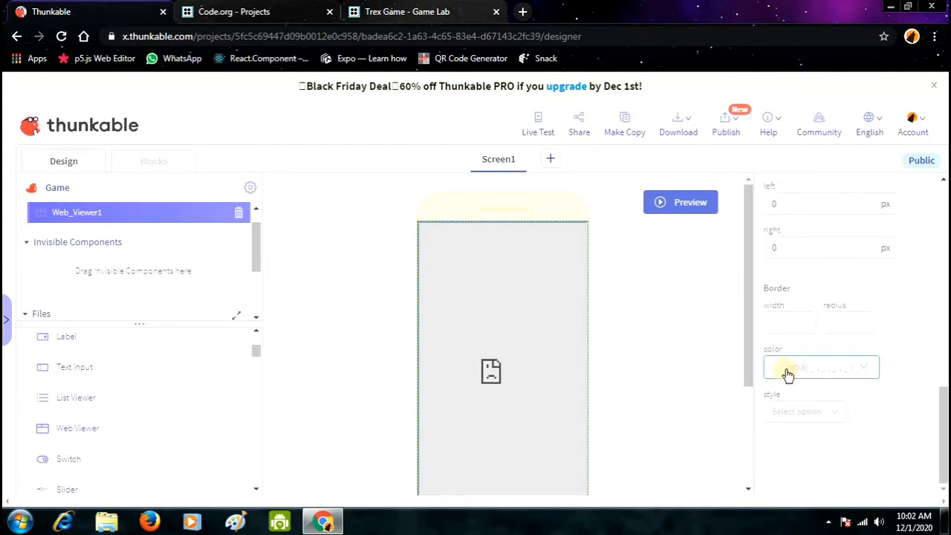
scroll(772, 379, up, 5)
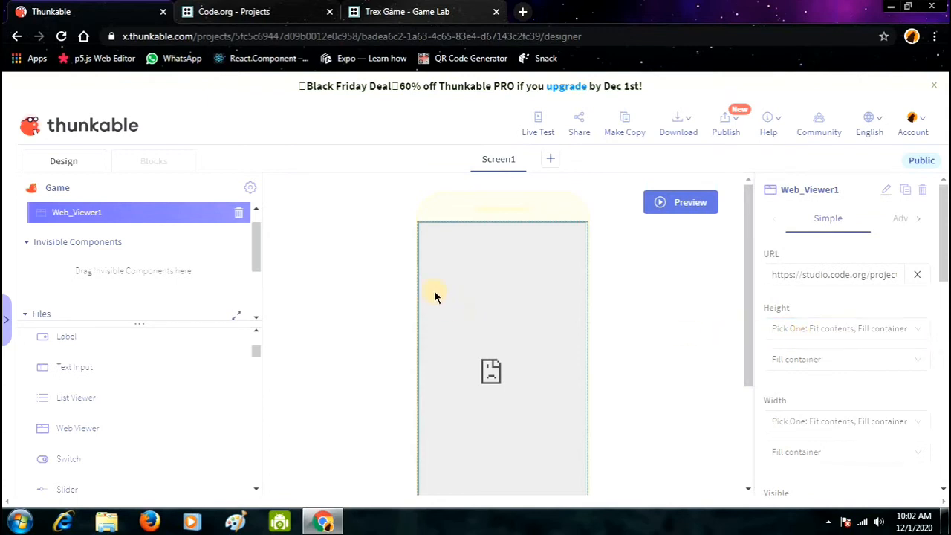
scroll(434, 291, down, 1)
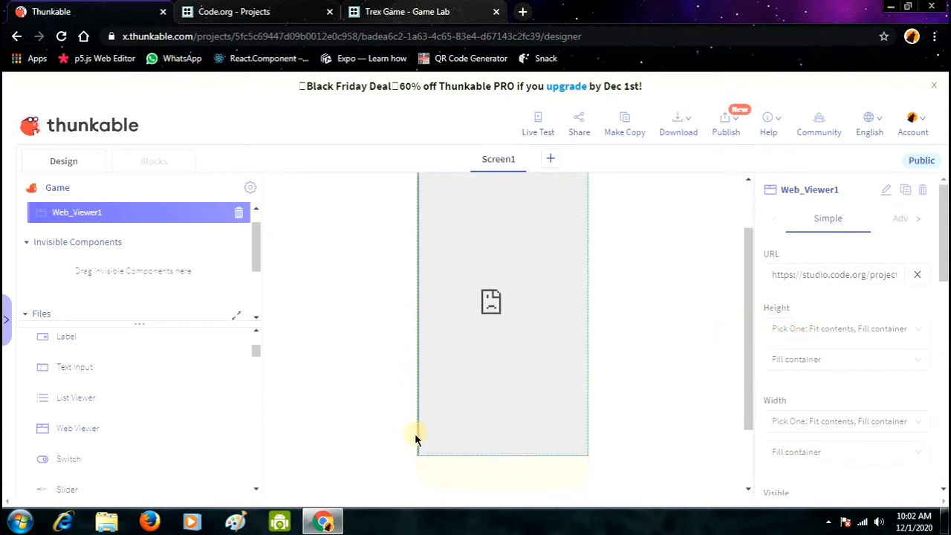
scroll(597, 383, down, 1)
scroll(824, 365, down, 3)
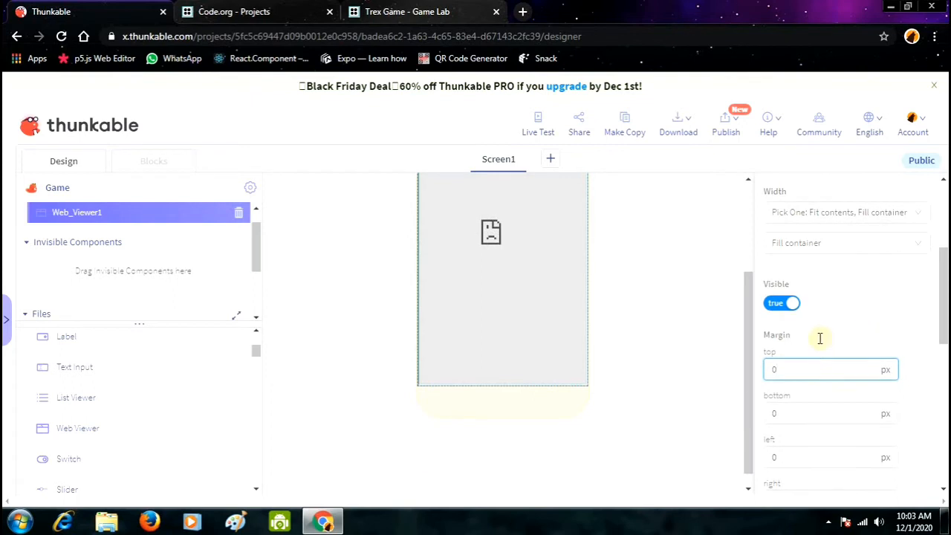
scroll(819, 362, down, 5)
scroll(513, 306, up, 2)
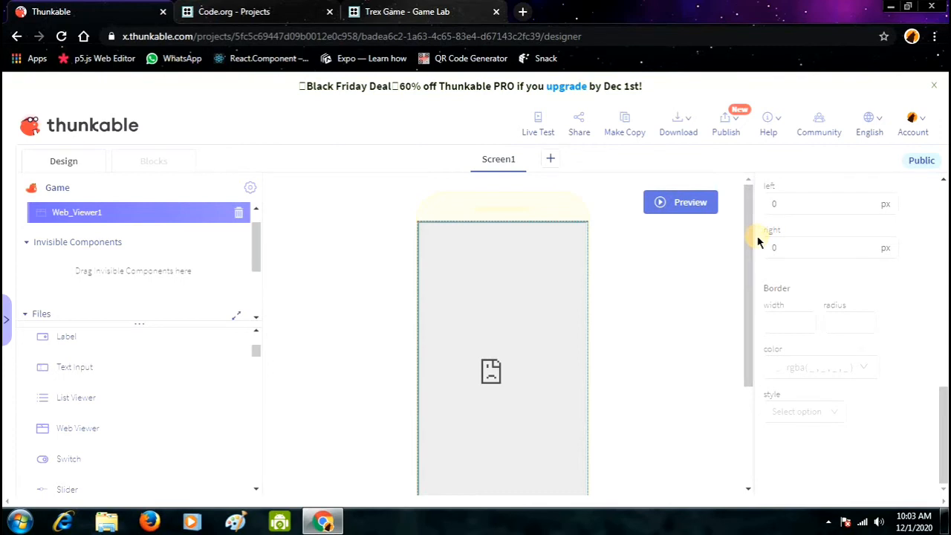
- Start the download of the Game project as an Android app and dismiss the notification
click(677, 128)
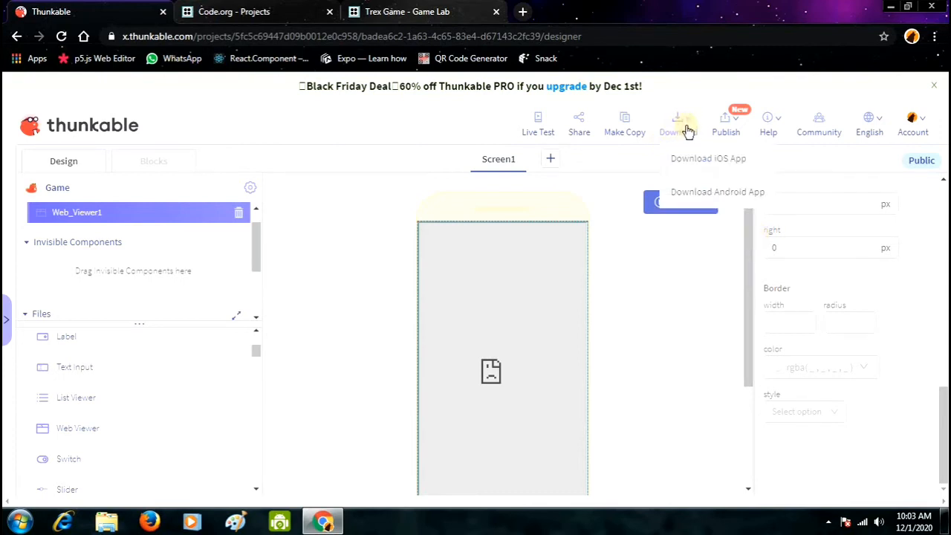
click(737, 195)
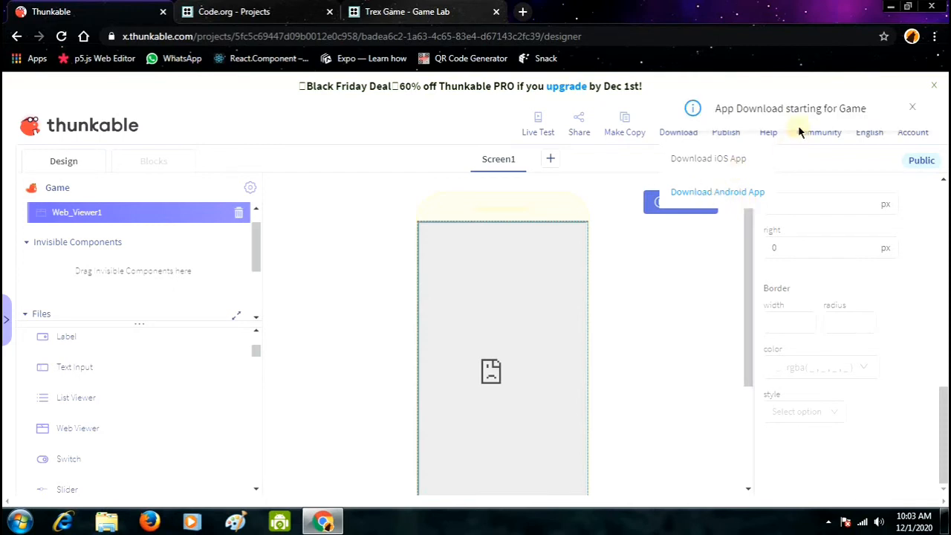
click(912, 107)
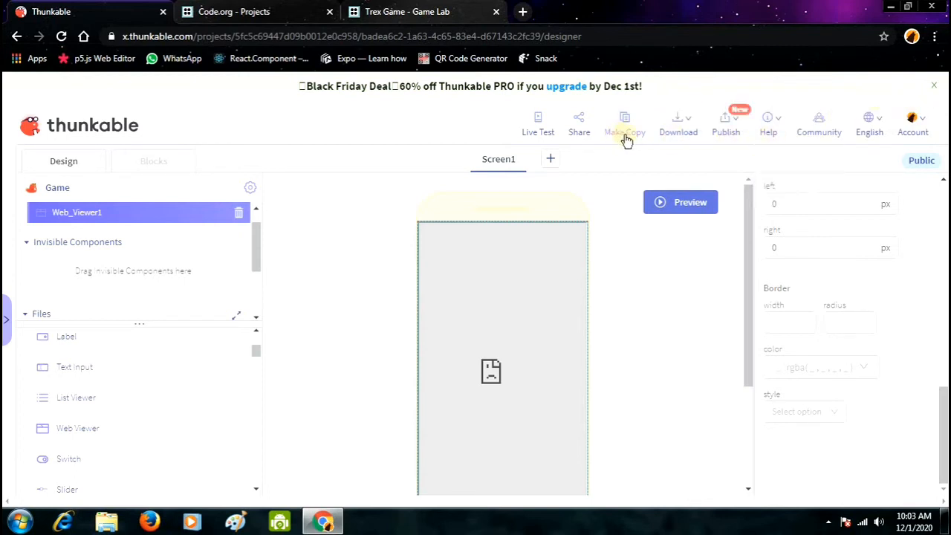
- Open the live test of the app and look over its preview options
mouse_move(732, 131)
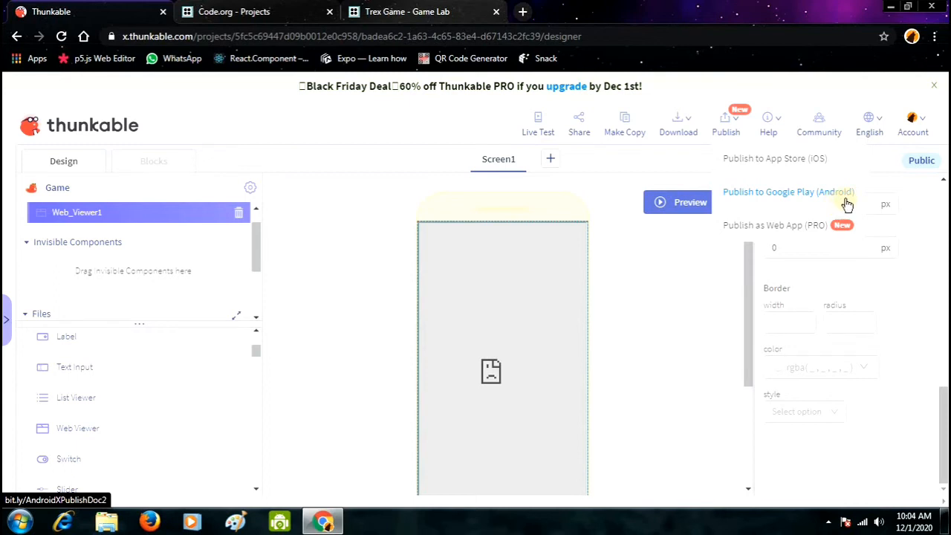
click(535, 123)
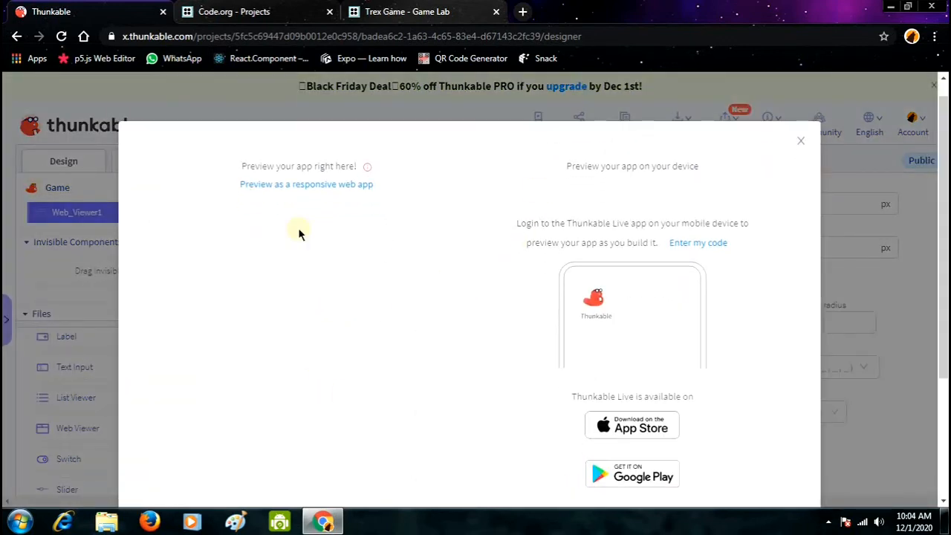
scroll(297, 228, down, 2)
scroll(296, 227, up, 1)
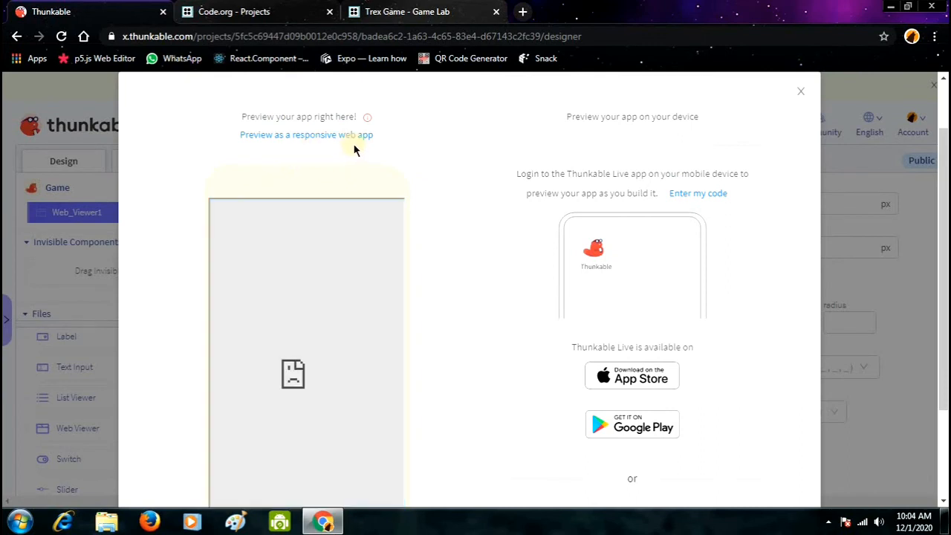
- Check the in-browser phone preview and the mobile device preview instructions, and close the live test
scroll(370, 359, down, 1)
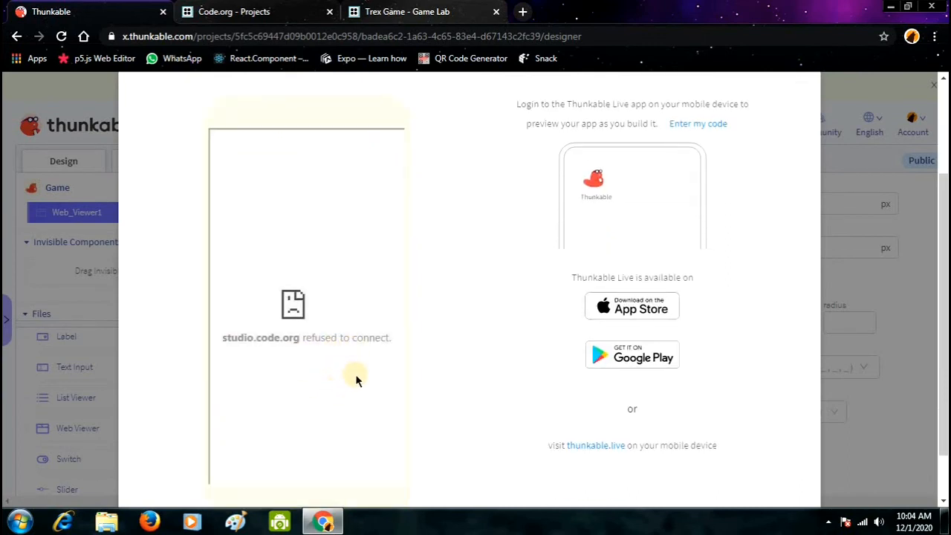
scroll(490, 386, up, 2)
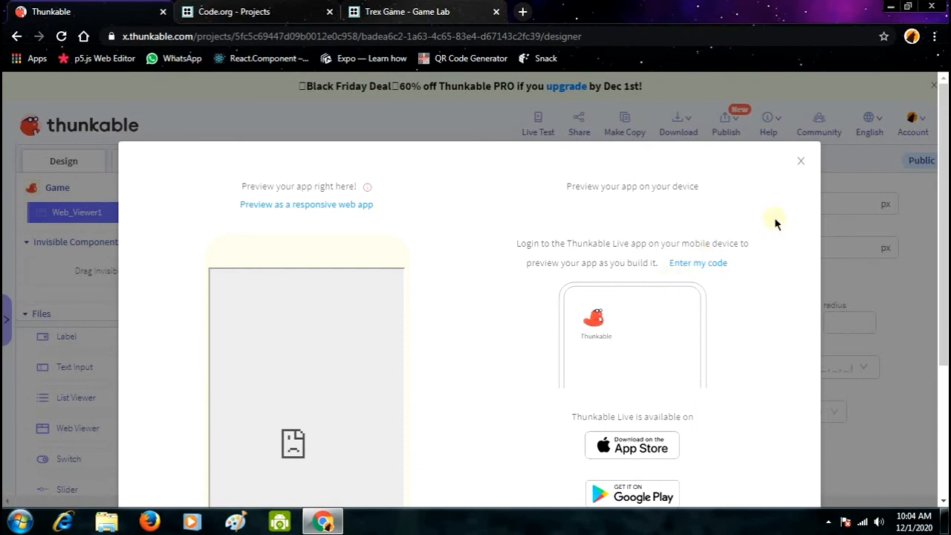
click(801, 160)
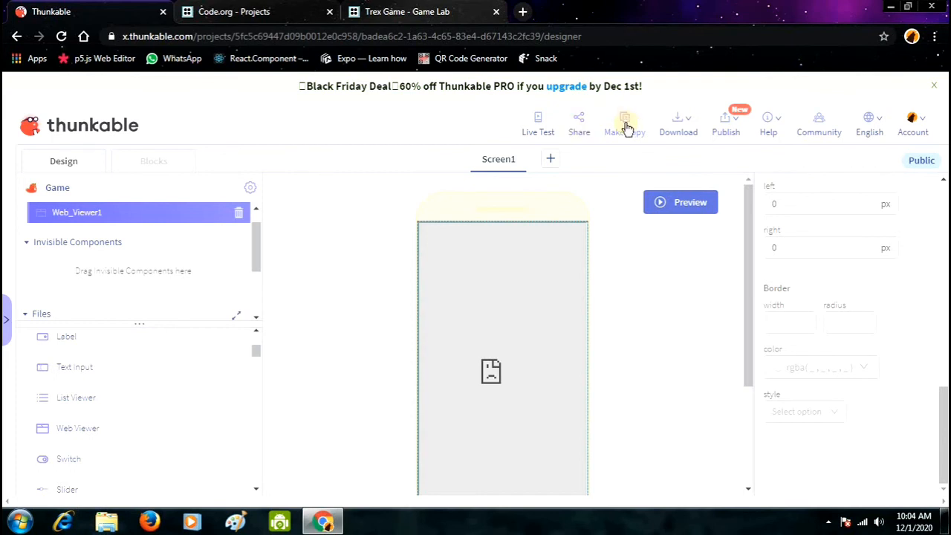
- Generate a share link for the Game project and copy it
click(581, 132)
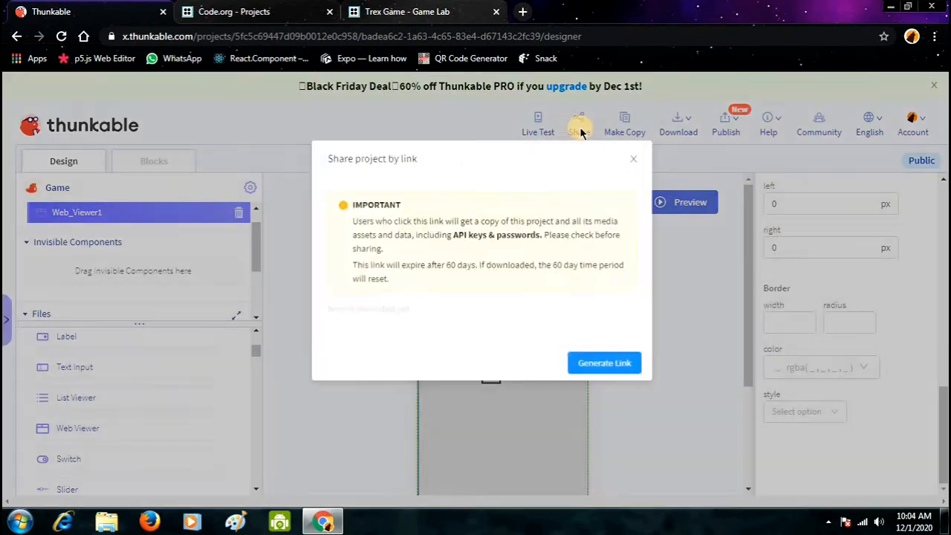
click(608, 380)
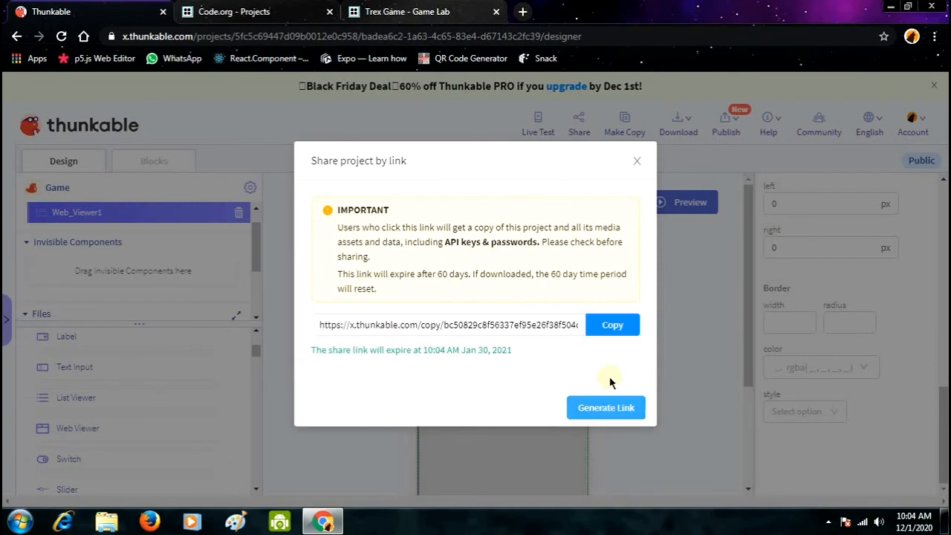
click(617, 324)
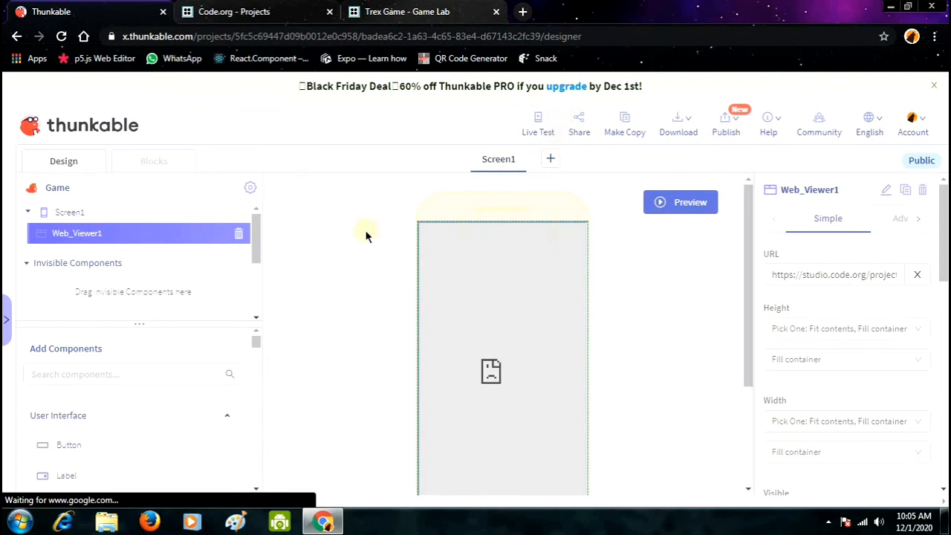
scroll(542, 343, down, 2)
scroll(539, 361, up, 2)
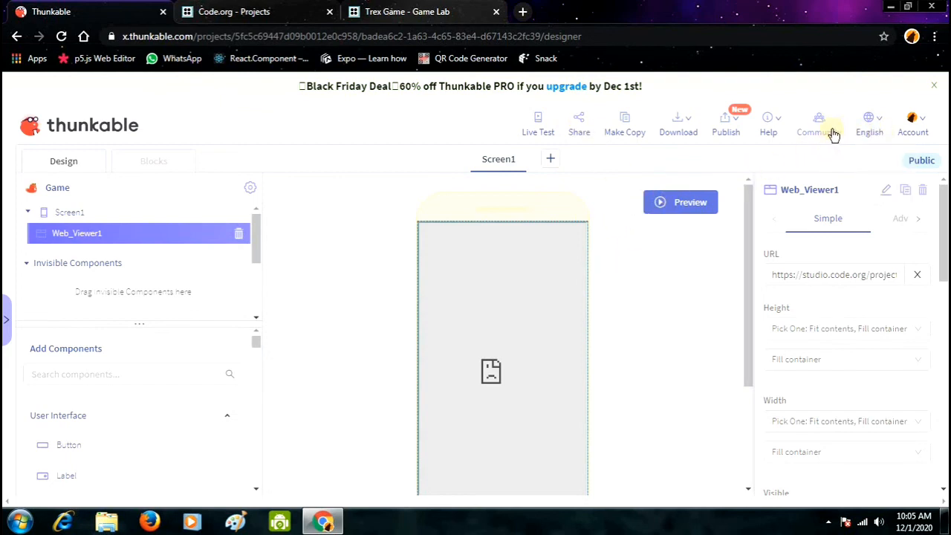
- Look over the help options and the built-in tutorials under Thunkable Basics and Storing Information with Variables, and collapse the tutorials
mouse_move(775, 135)
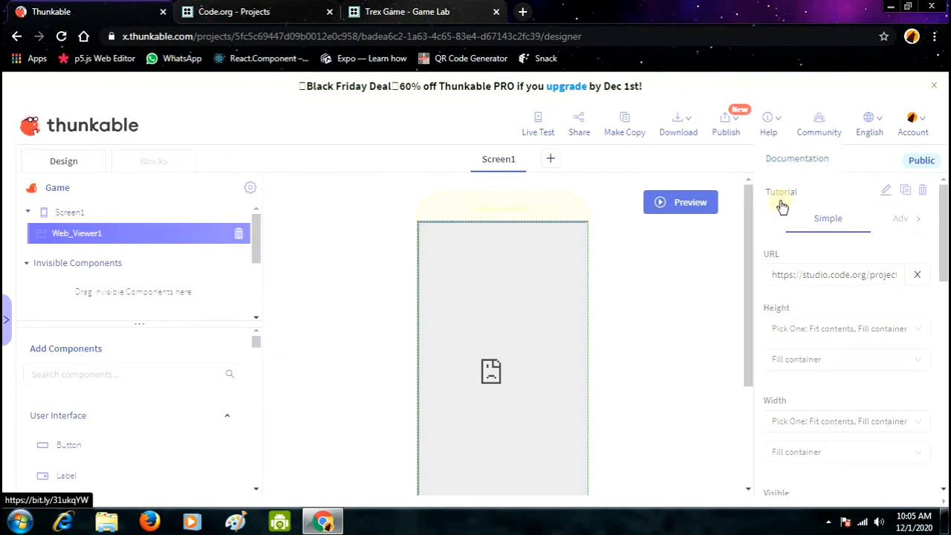
click(5, 325)
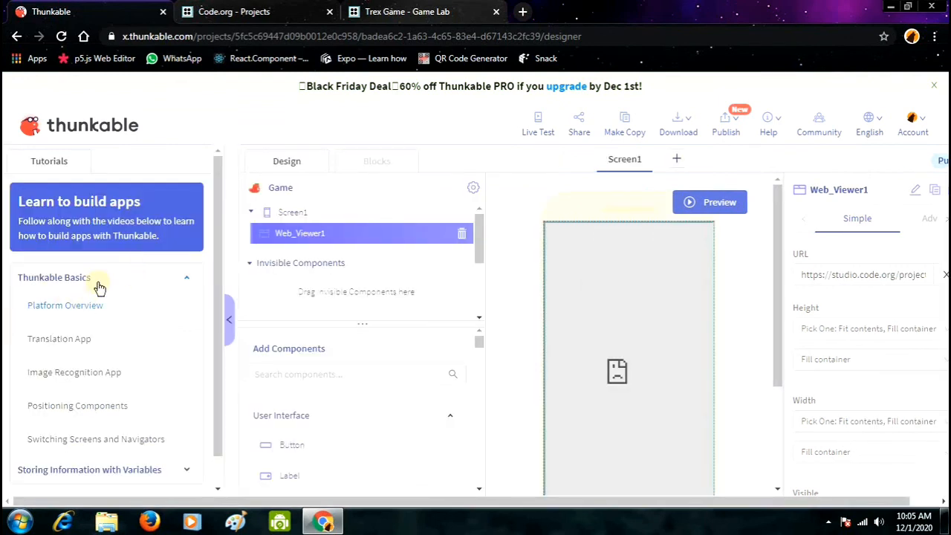
scroll(107, 304, down, 1)
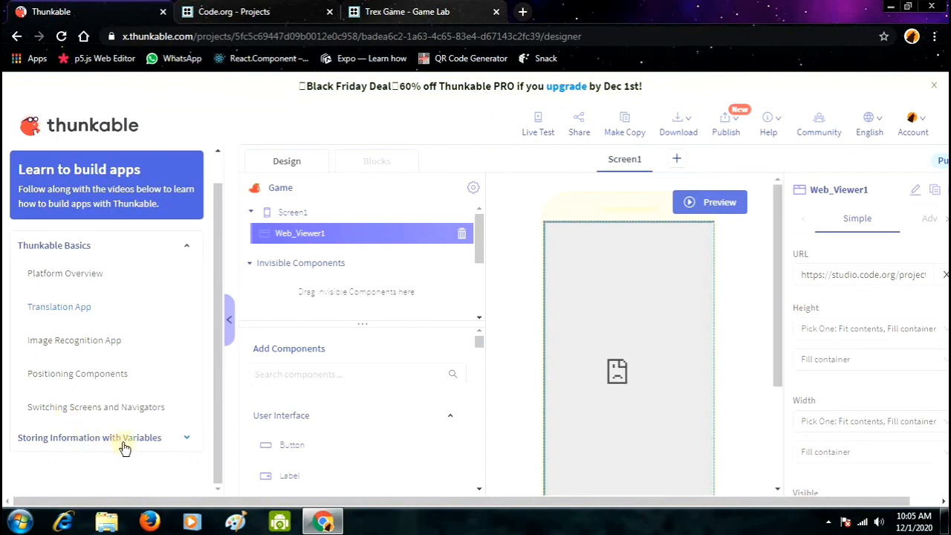
click(188, 445)
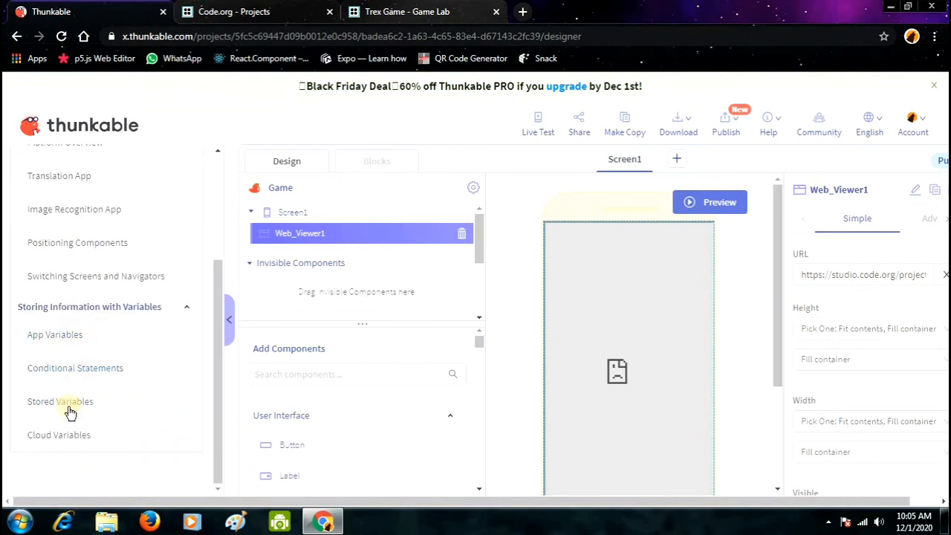
scroll(115, 371, up, 4)
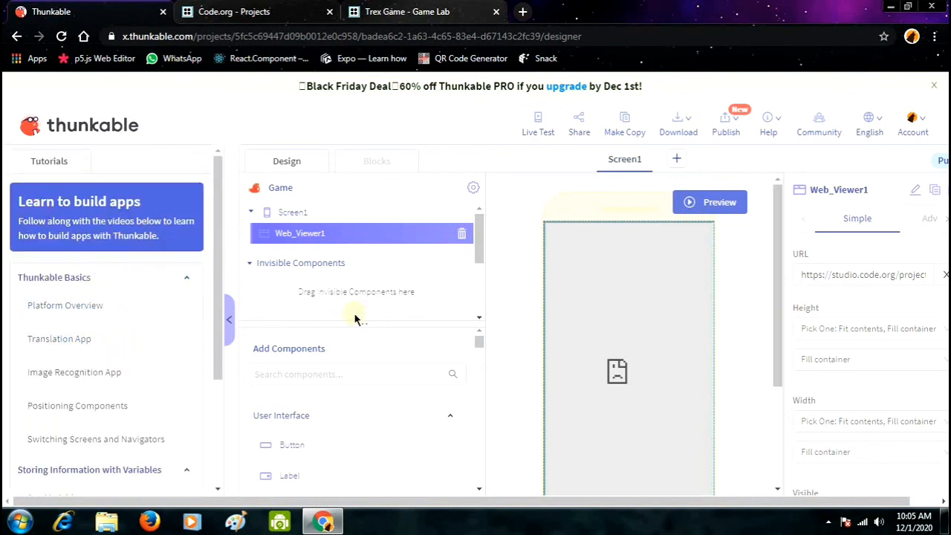
click(226, 323)
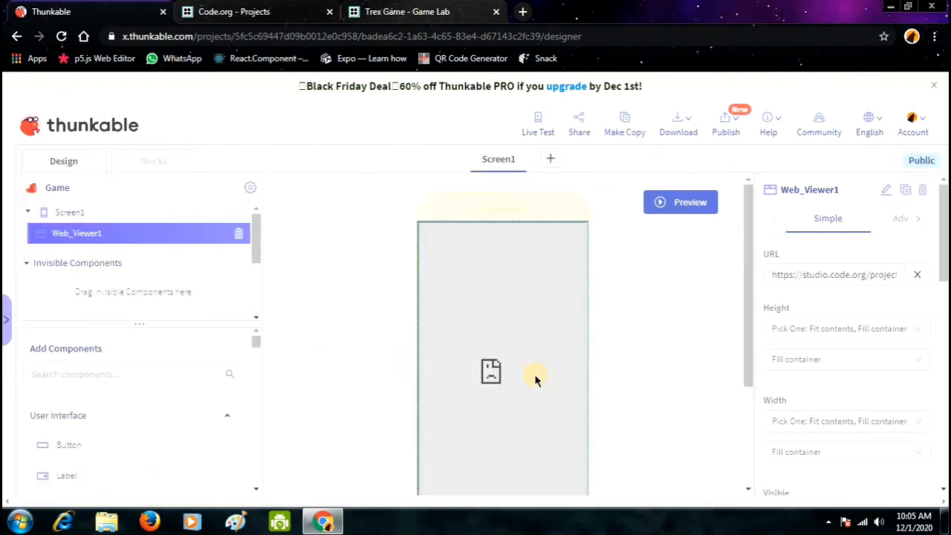